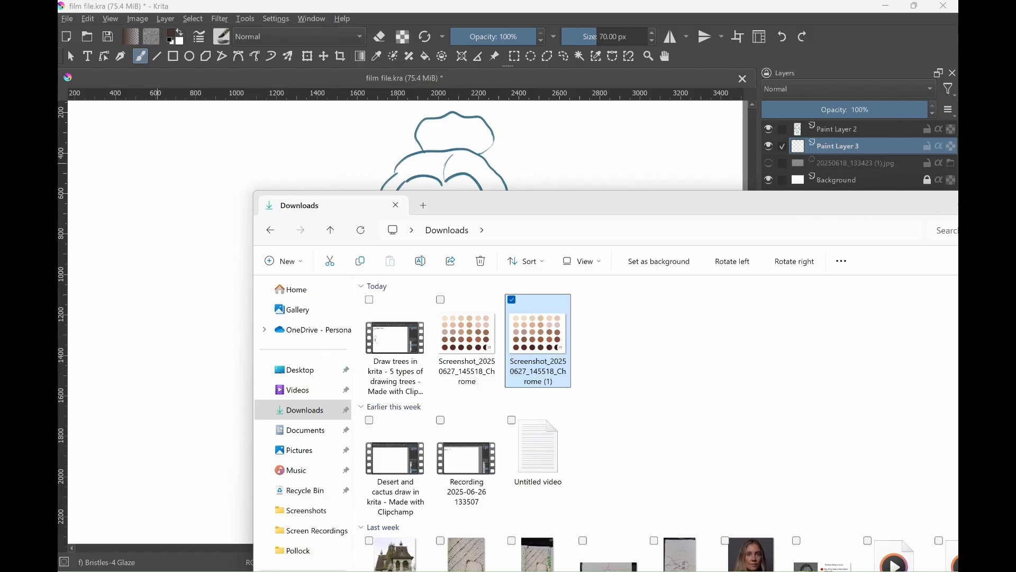
Place the skin-tone swatch screenshot from the Downloads folder as a reference image on the empty canvas left of the portrait sketch
left_click(830, 20)
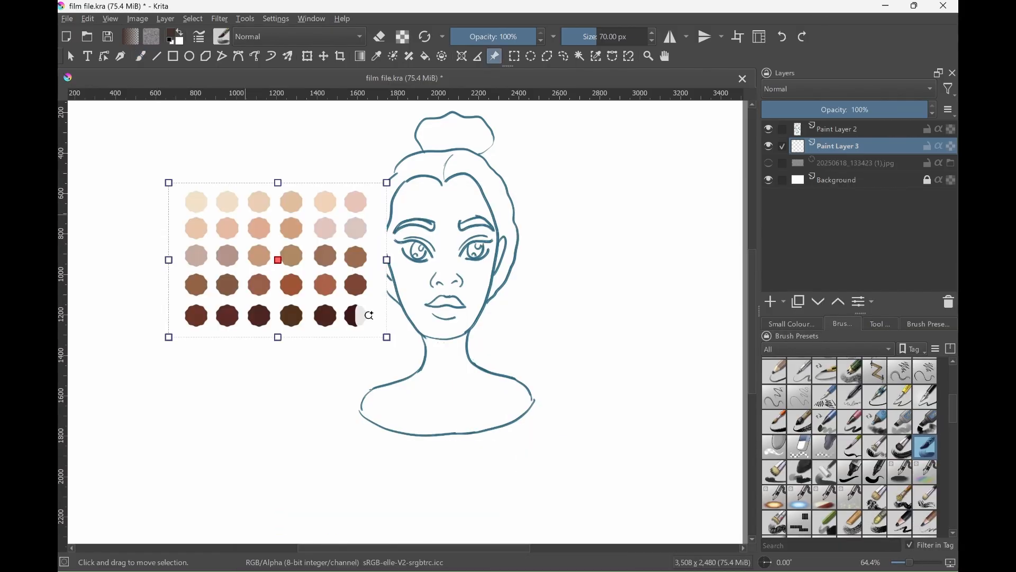
left_click_drag(370, 315, 294, 260)
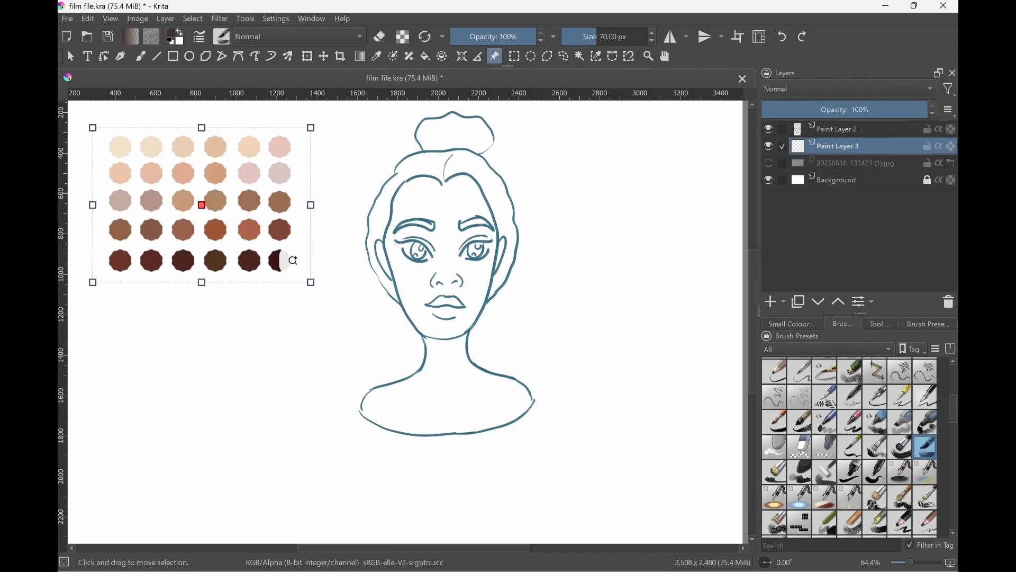
scroll(405, 321, "down", 1)
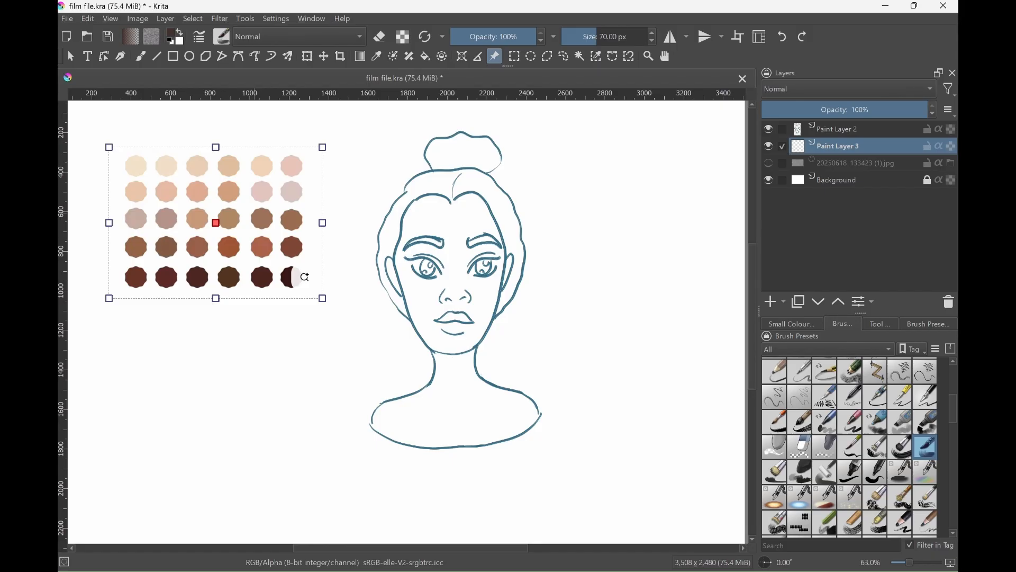
left_click(596, 202)
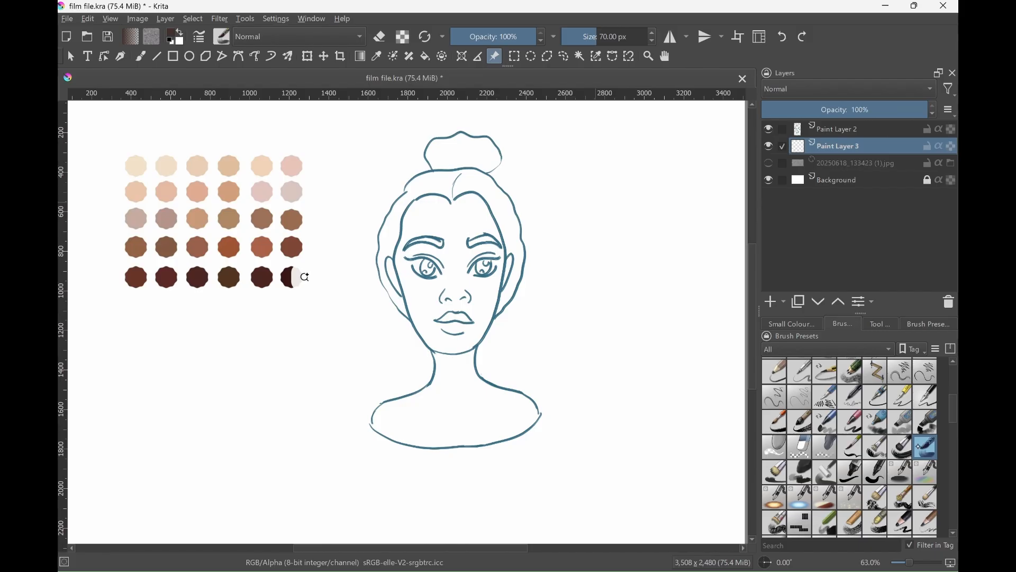
Choose the Bristles-3 Large Smooth brush and set the foreground colour to magenta #9f3162
left_click(902, 448)
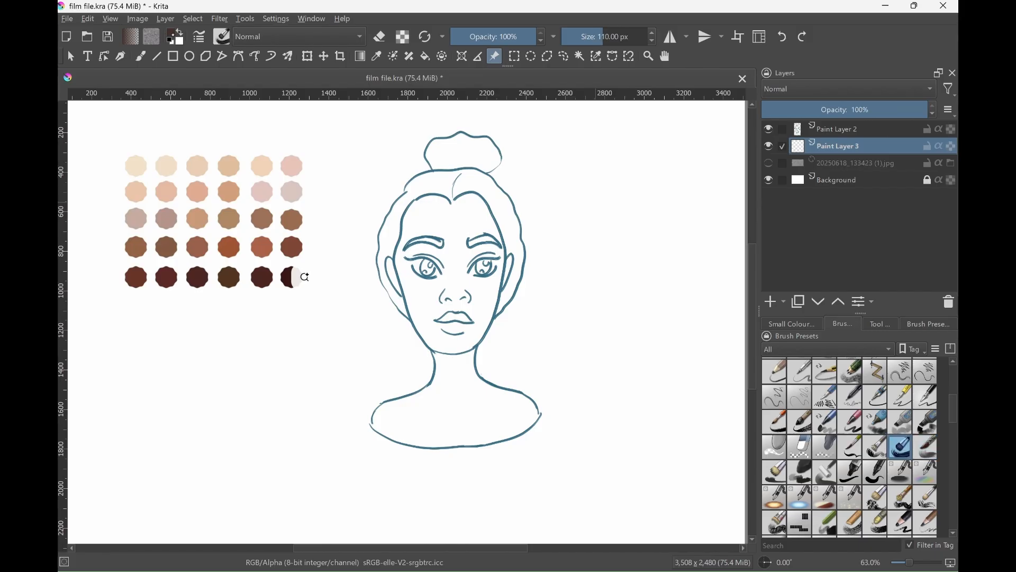
left_click(169, 34)
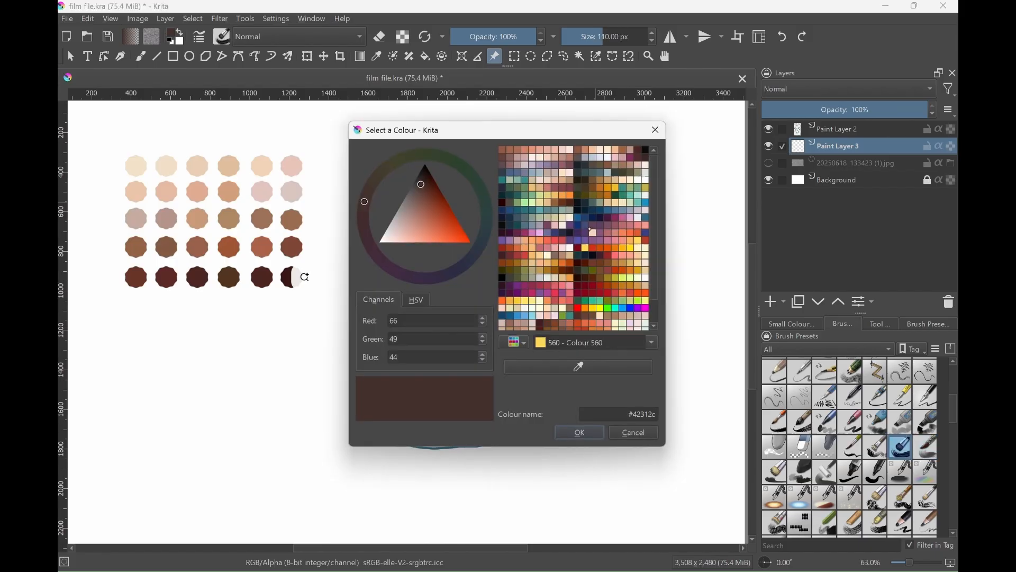
left_click(628, 218)
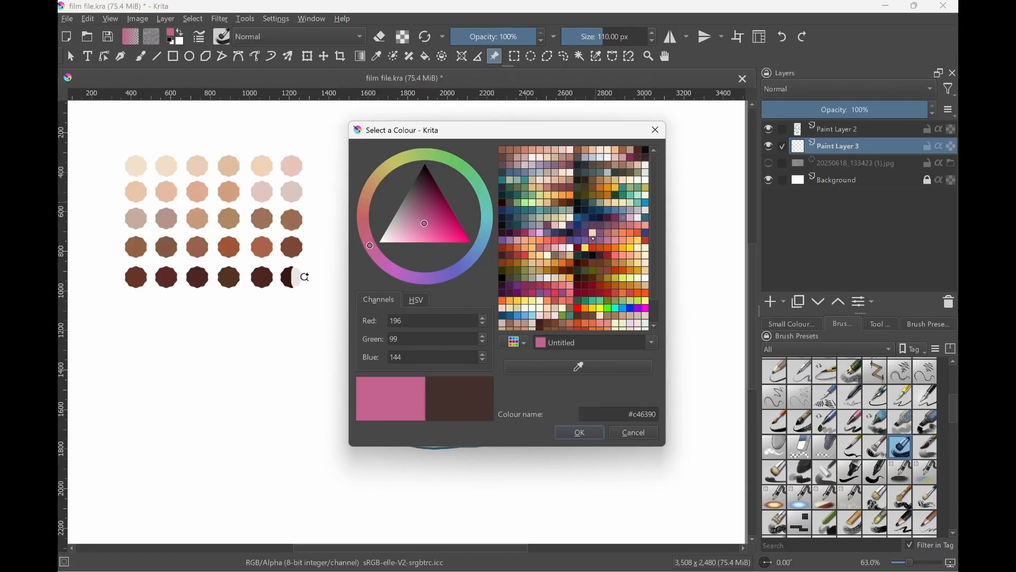
left_click(533, 232)
left_click(525, 232)
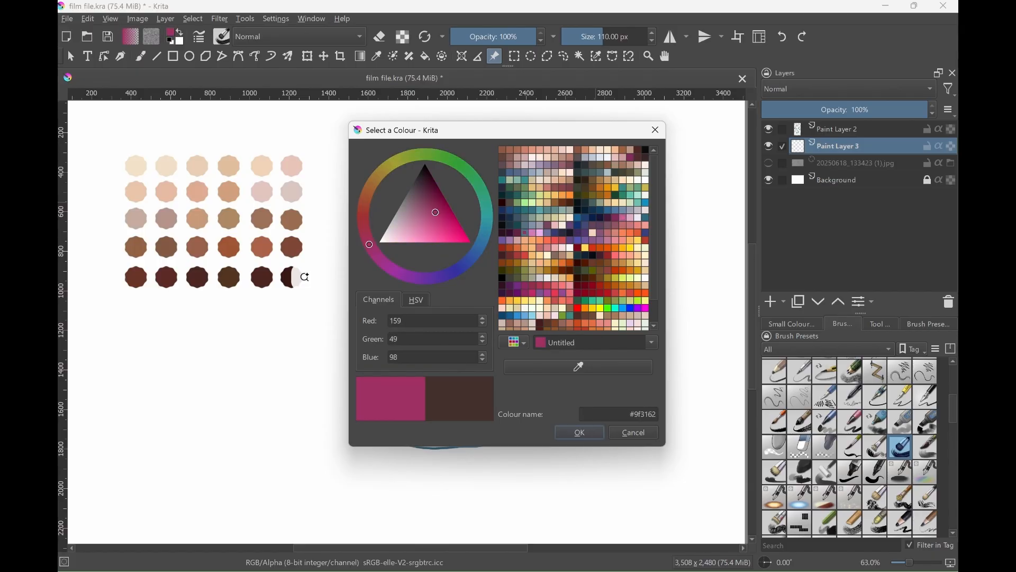
left_click(596, 432)
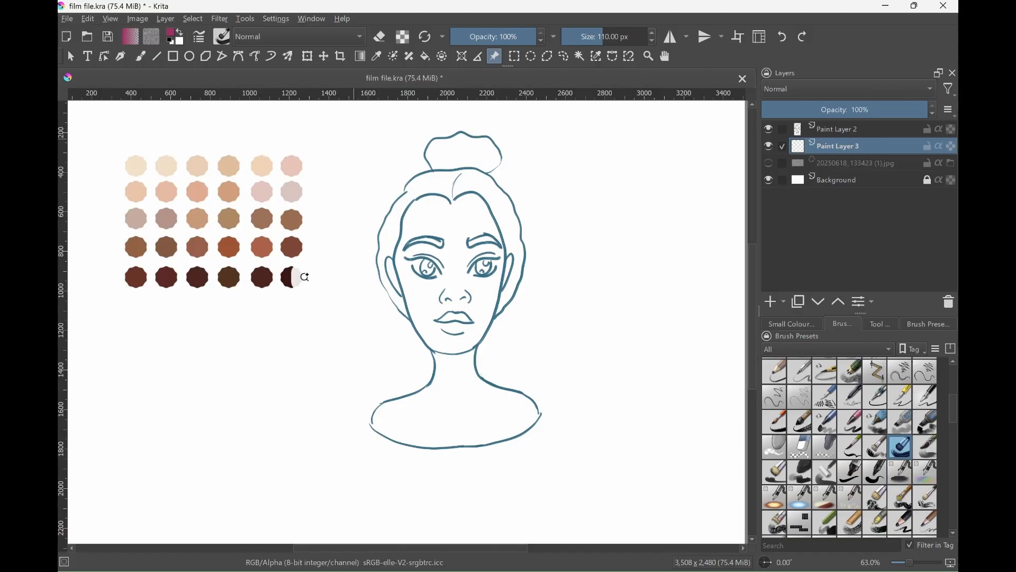
Move Paint Layer 3 below the photo layer and cover the area behind the portrait with magenta strokes at a 546.38 px brush size
left_click_drag(856, 143, 855, 167)
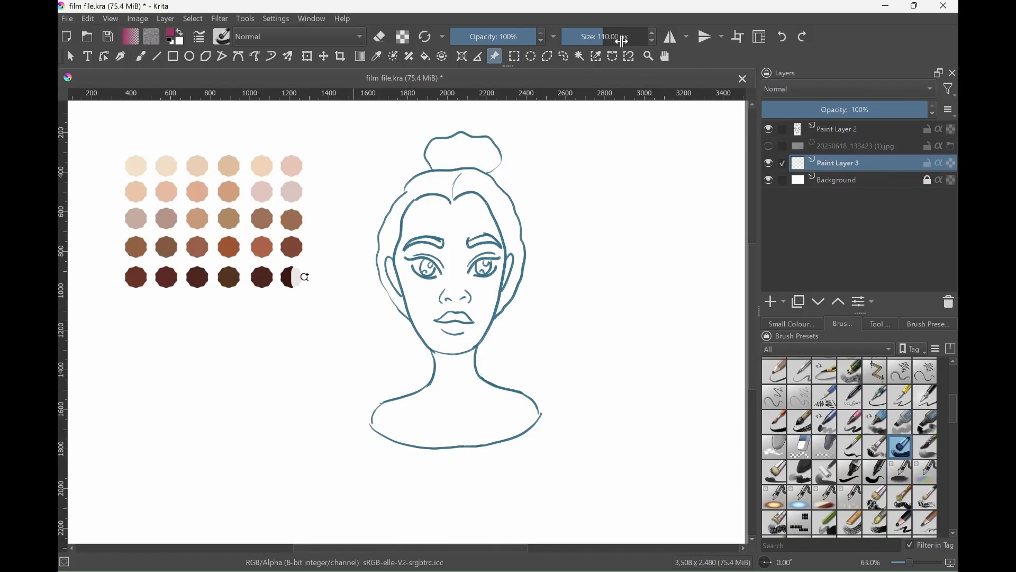
left_click(631, 39)
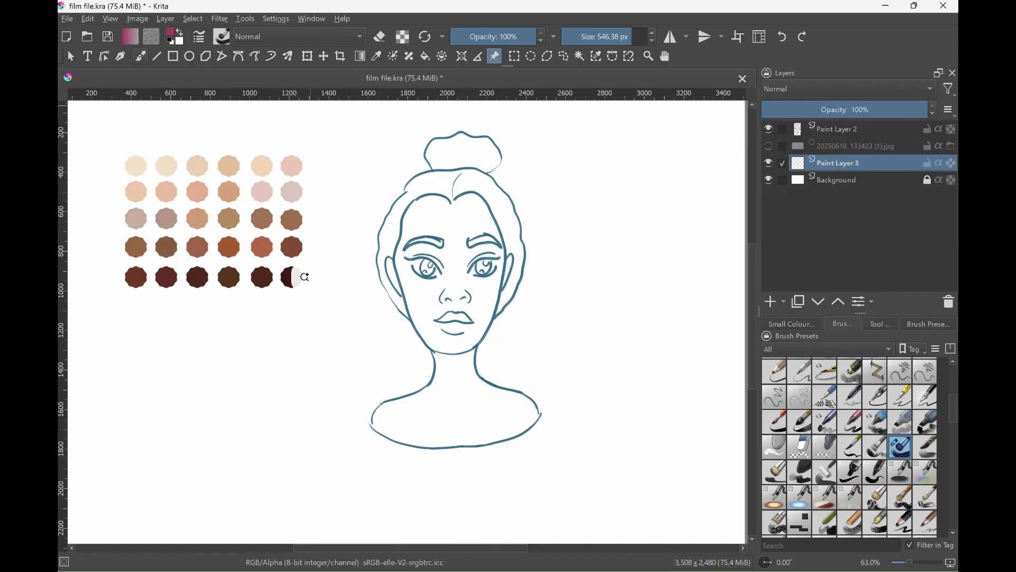
key("b")
mouse_move(353, 115)
left_mouse_down()
mouse_move(333, 169)
mouse_move(437, 135)
mouse_move(608, 133)
mouse_move(598, 214)
mouse_move(381, 254)
mouse_move(537, 293)
mouse_move(608, 351)
mouse_move(317, 397)
mouse_move(602, 443)
mouse_move(418, 472)
mouse_move(643, 468)
left_mouse_up()
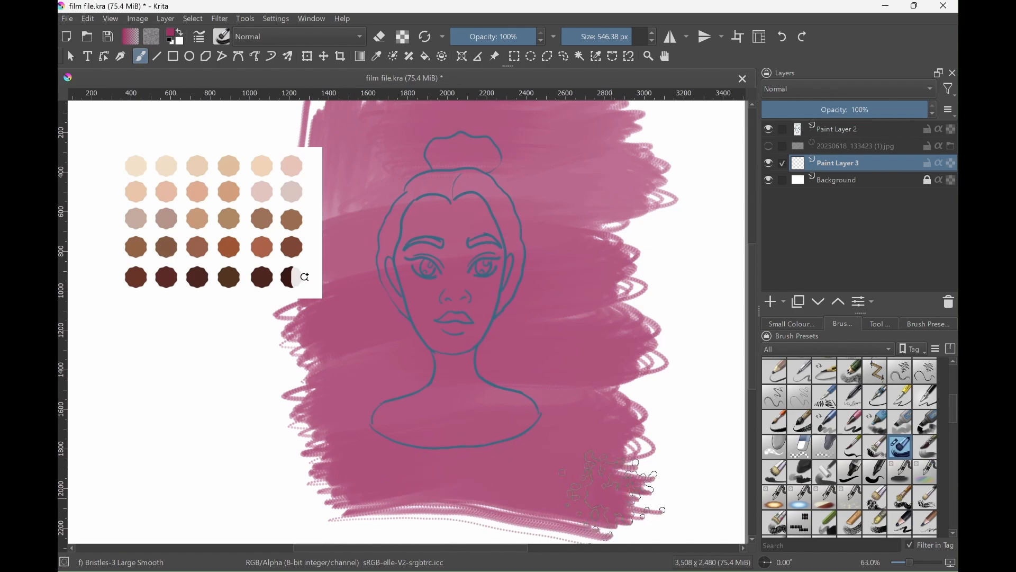
mouse_move(316, 107)
left_mouse_down()
mouse_move(346, 479)
mouse_move(381, 112)
mouse_move(450, 524)
mouse_move(465, 111)
mouse_move(505, 135)
mouse_move(572, 466)
mouse_move(603, 116)
mouse_move(635, 344)
mouse_move(613, 455)
left_mouse_up()
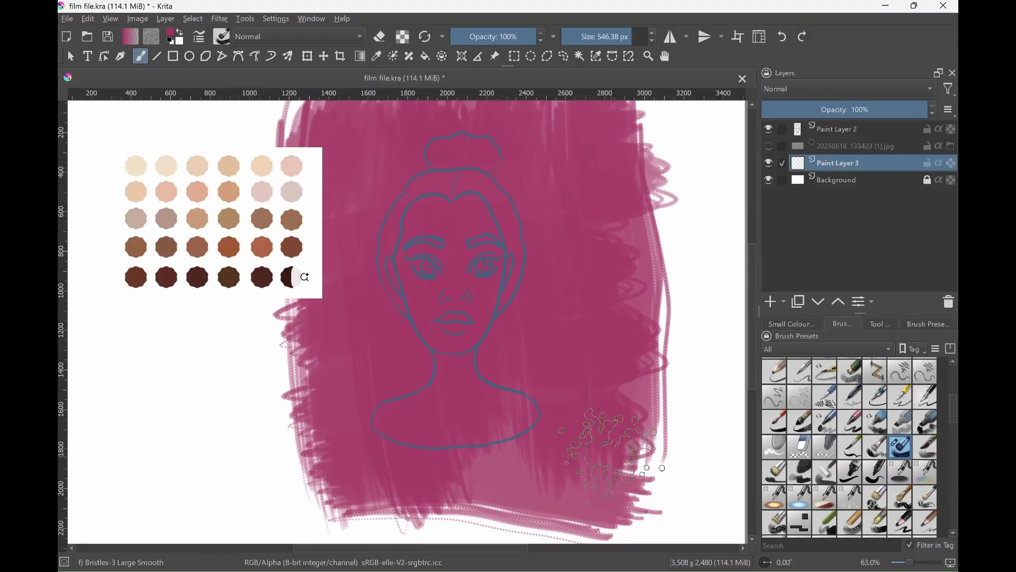
Add a new paint layer directly above the hidden photo layer and choose the Basic-1 brush
left_click(852, 145)
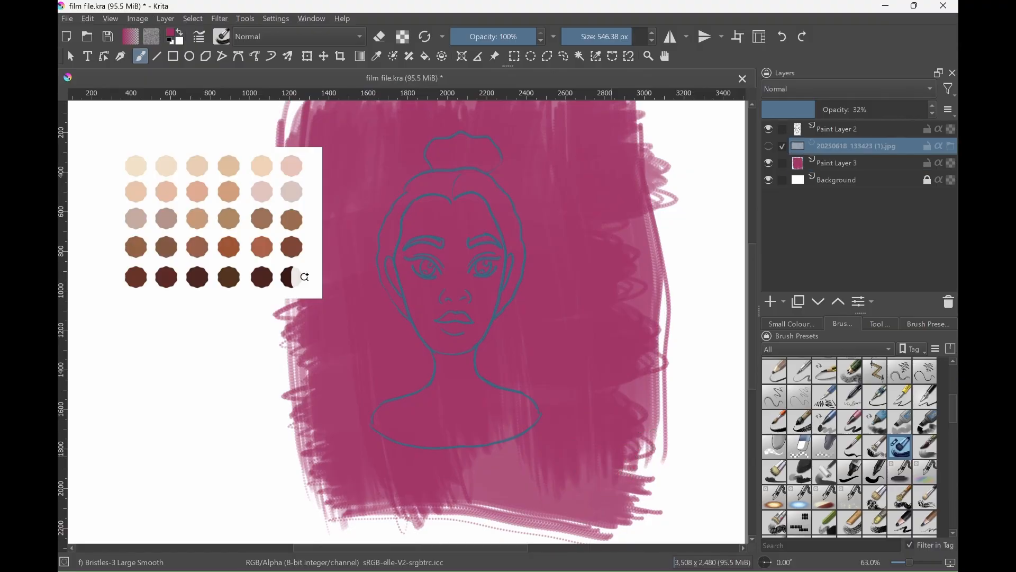
key("Insert")
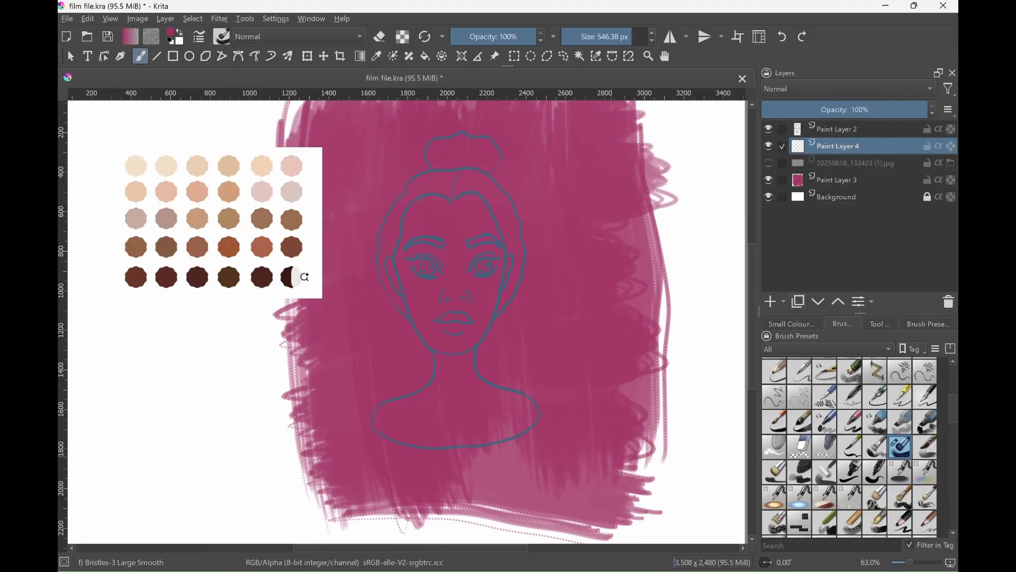
scroll(850, 447, "up", 3)
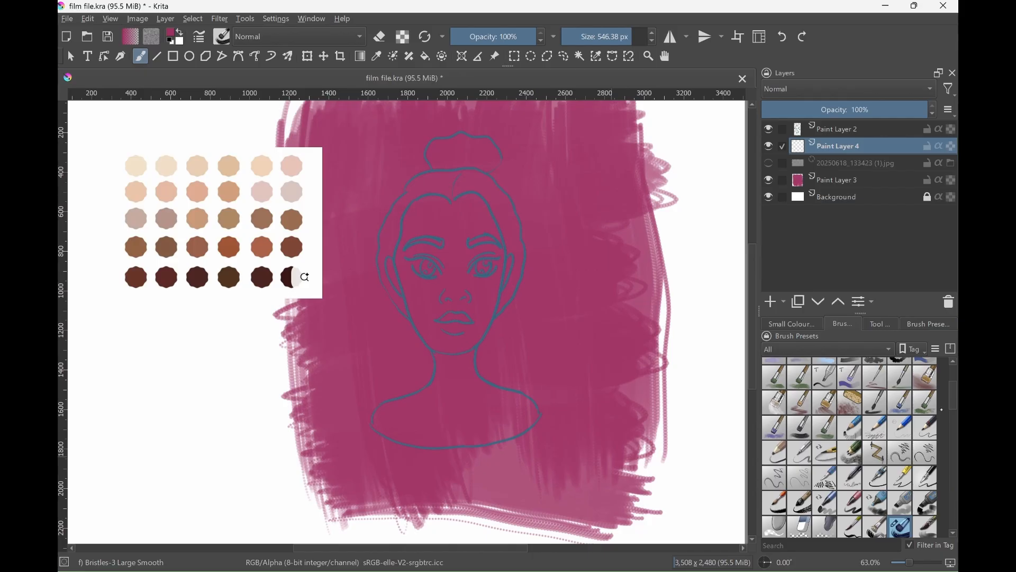
scroll(850, 448, "up", 3)
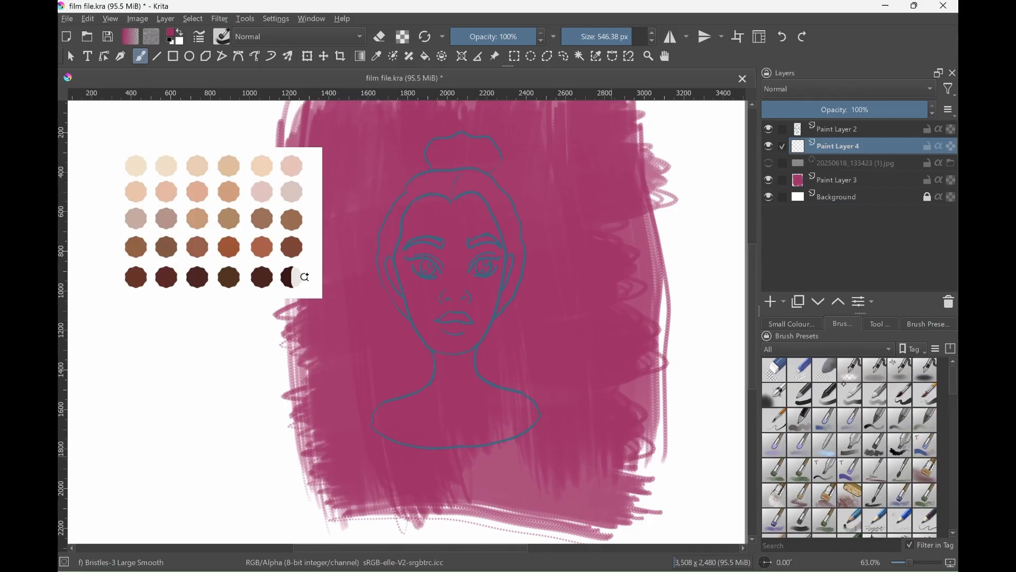
left_click(801, 394)
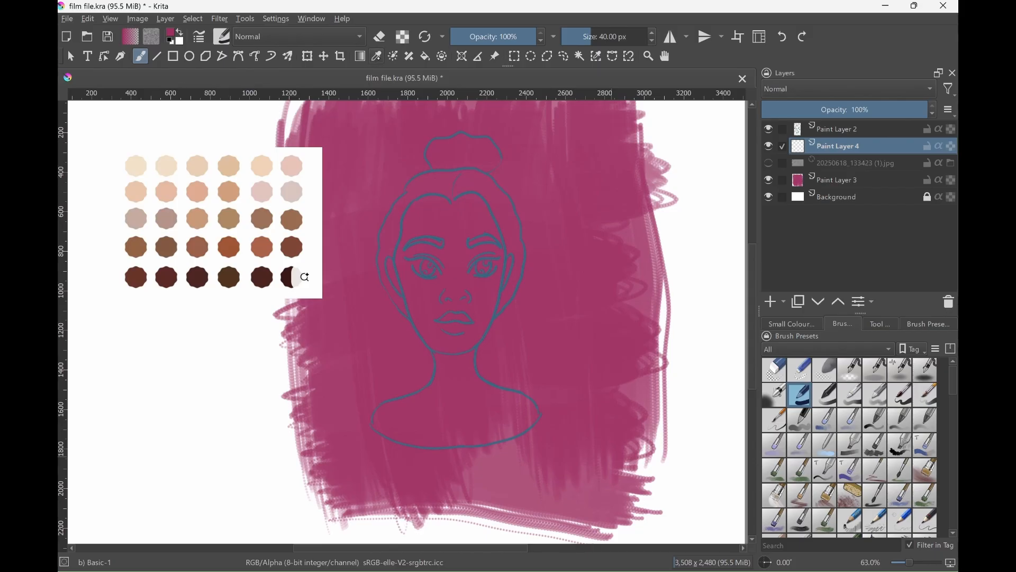
Sample the tan swatch in the second row of the reference and fill the face, neck and shoulders, enlarging the brush to 199.12 px
key("p")
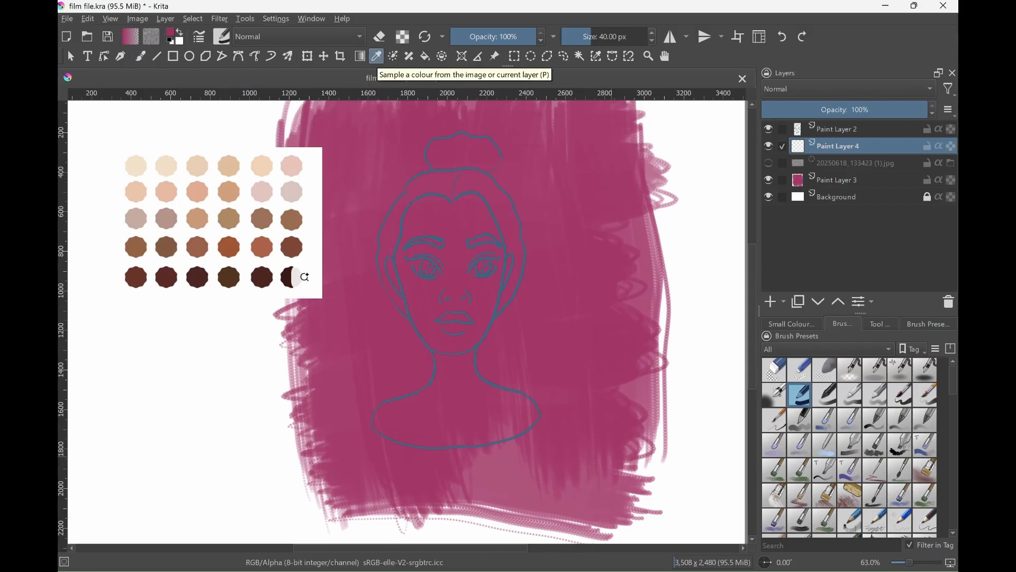
left_click(233, 189)
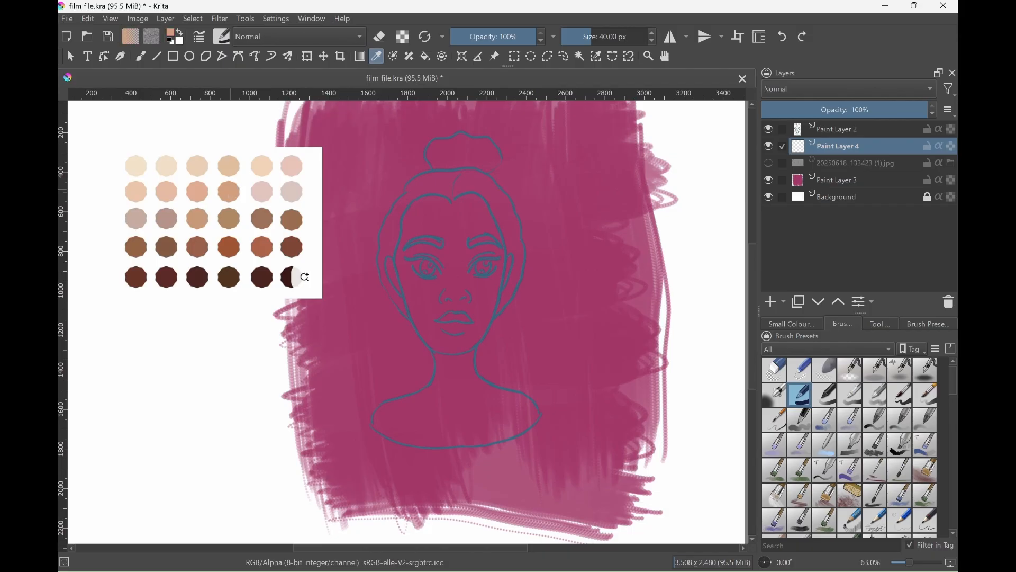
key("b")
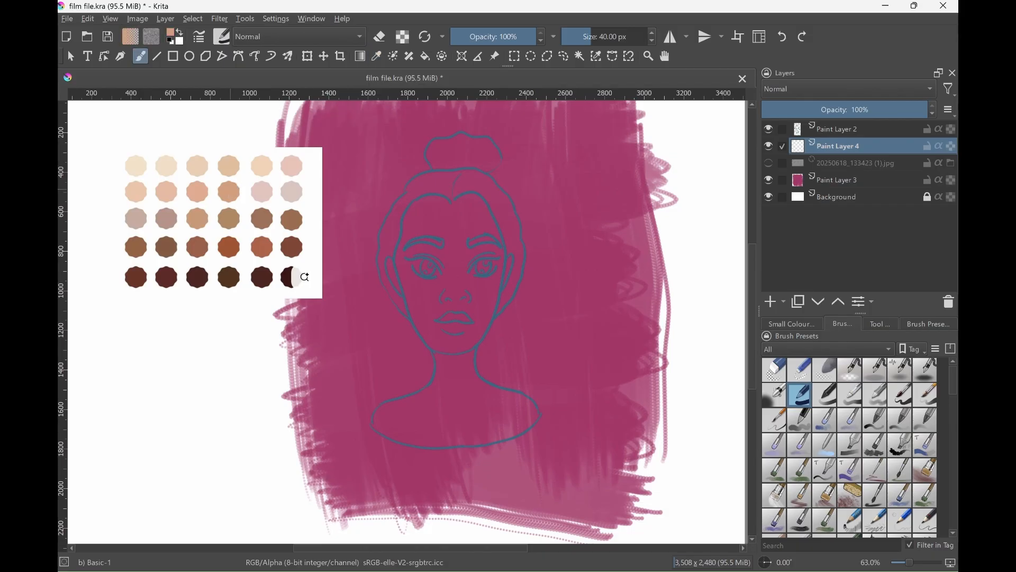
mouse_move(433, 220)
left_mouse_down()
mouse_move(414, 211)
mouse_move(405, 243)
mouse_move(430, 276)
mouse_move(453, 249)
mouse_move(453, 217)
left_mouse_up()
left_click_drag(616, 37, 612, 37)
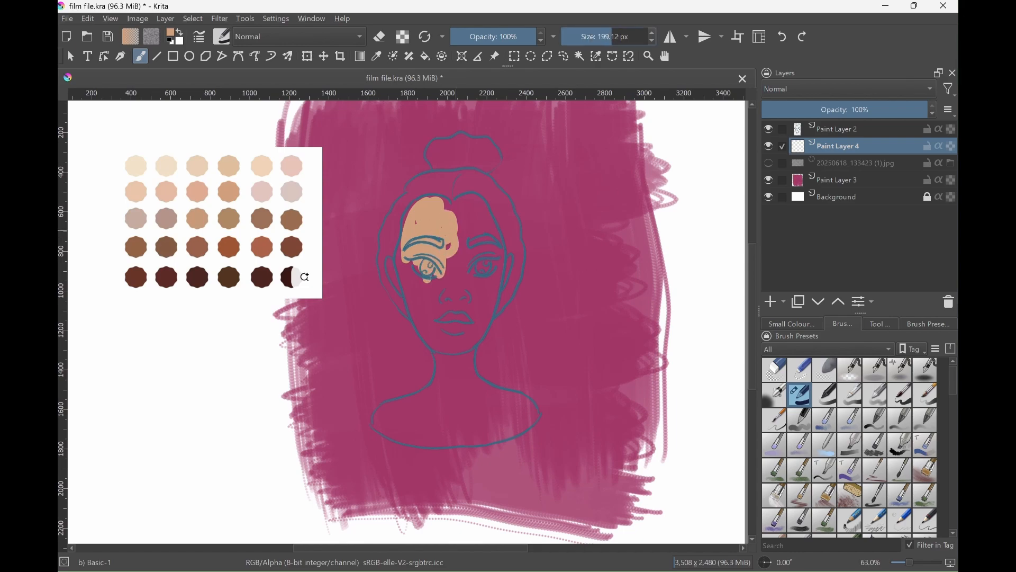
mouse_move(458, 222)
left_mouse_down()
mouse_move(445, 273)
mouse_move(424, 228)
mouse_move(418, 270)
mouse_move(426, 310)
mouse_move(447, 333)
mouse_move(466, 313)
mouse_move(457, 238)
mouse_move(468, 208)
mouse_move(492, 262)
mouse_move(459, 332)
mouse_move(479, 276)
left_mouse_up()
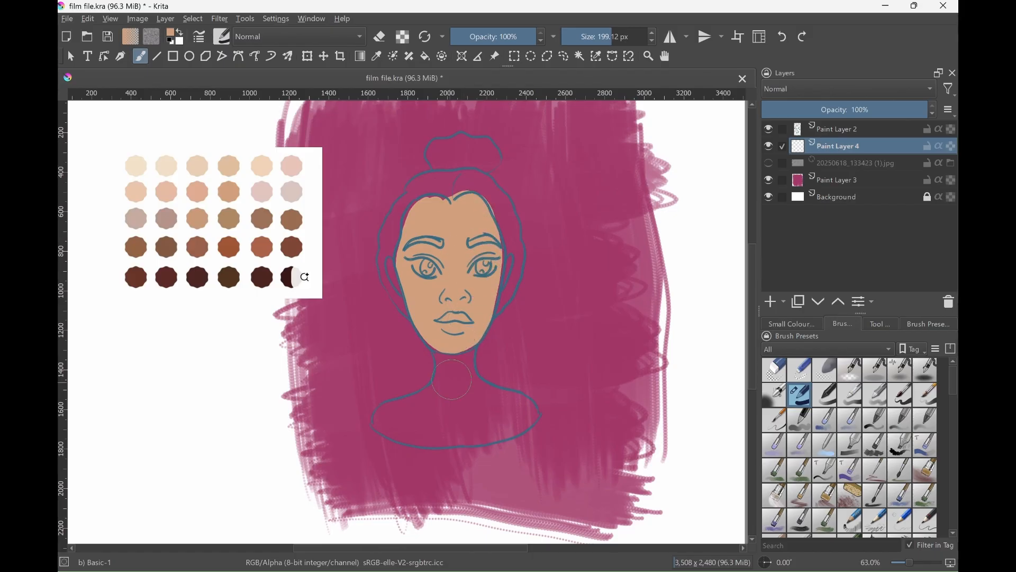
mouse_move(451, 379)
left_mouse_down()
mouse_move(453, 356)
mouse_move(439, 403)
mouse_move(392, 419)
mouse_move(437, 430)
mouse_move(514, 417)
mouse_move(466, 402)
left_mouse_up()
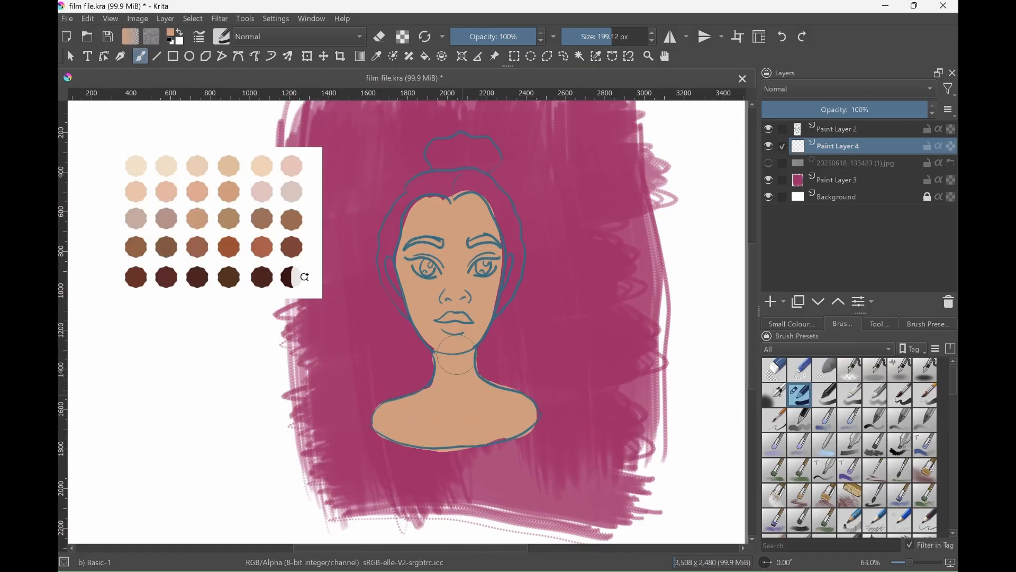
mouse_move(456, 355)
left_mouse_down()
mouse_move(450, 365)
mouse_move(439, 344)
mouse_move(456, 331)
mouse_move(471, 339)
left_mouse_up()
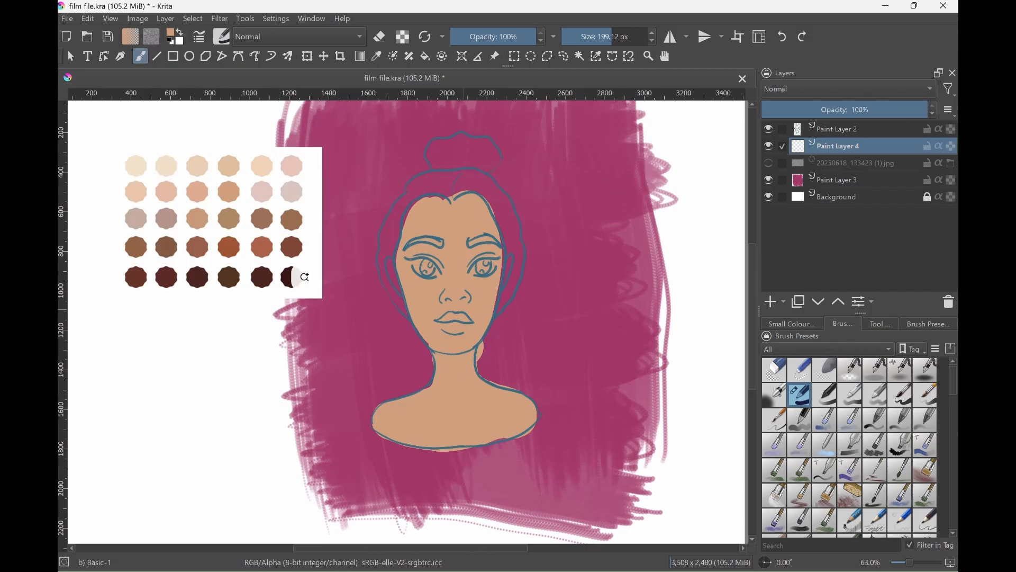
Erase the skin paint that spills outside the neck and shoulder outline with the Eraser Circle brush
key("e")
left_click(775, 369)
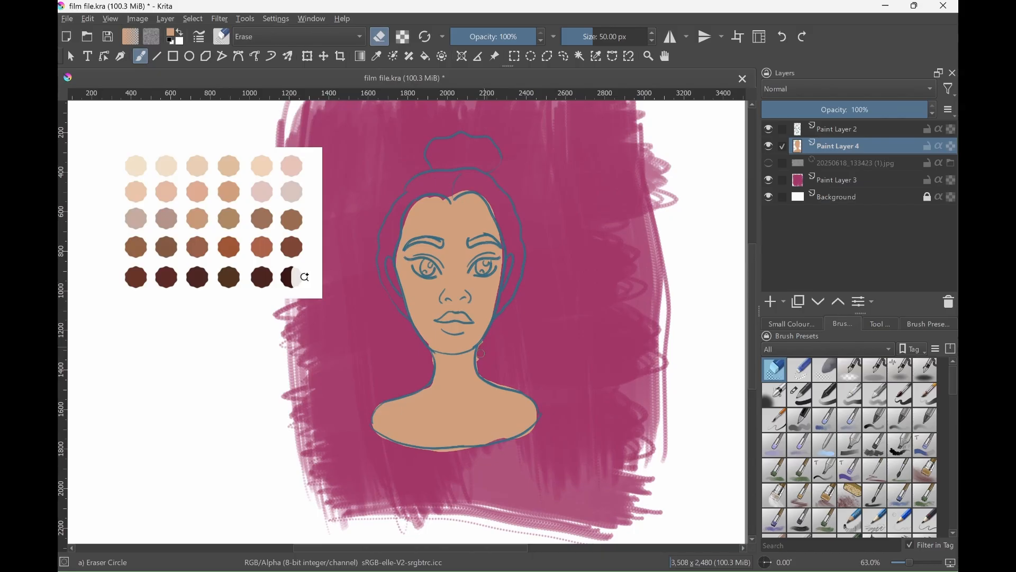
left_click_drag(489, 378, 517, 388)
left_click_drag(543, 426, 515, 442)
mouse_move(412, 450)
left_mouse_down()
mouse_move(488, 448)
mouse_move(440, 453)
left_mouse_up()
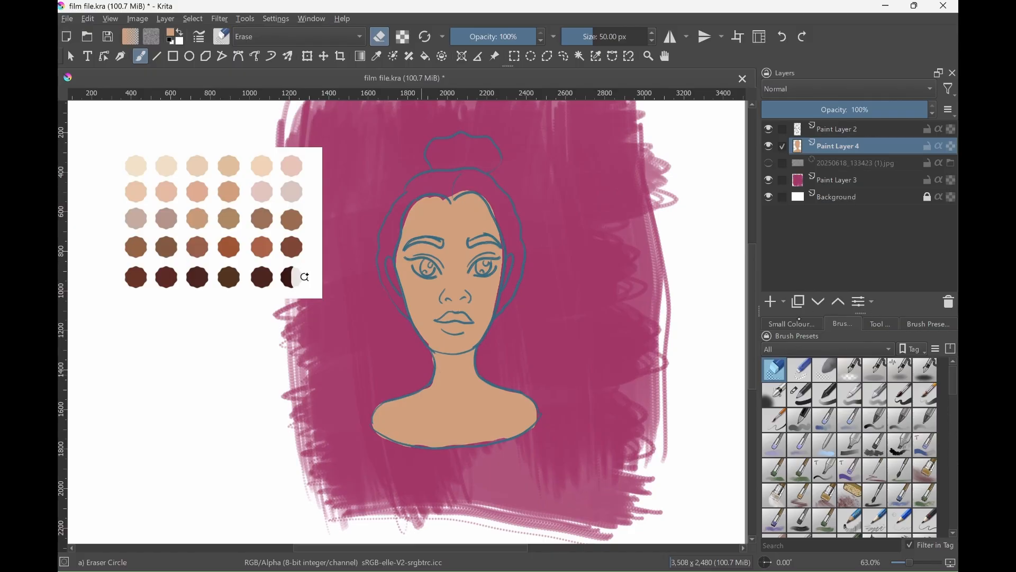
Fill both ears with the tan skin colour using the Basic-1 brush at 37.86 px with eraser mode off
left_click(799, 322)
left_click(928, 324)
left_click(842, 391)
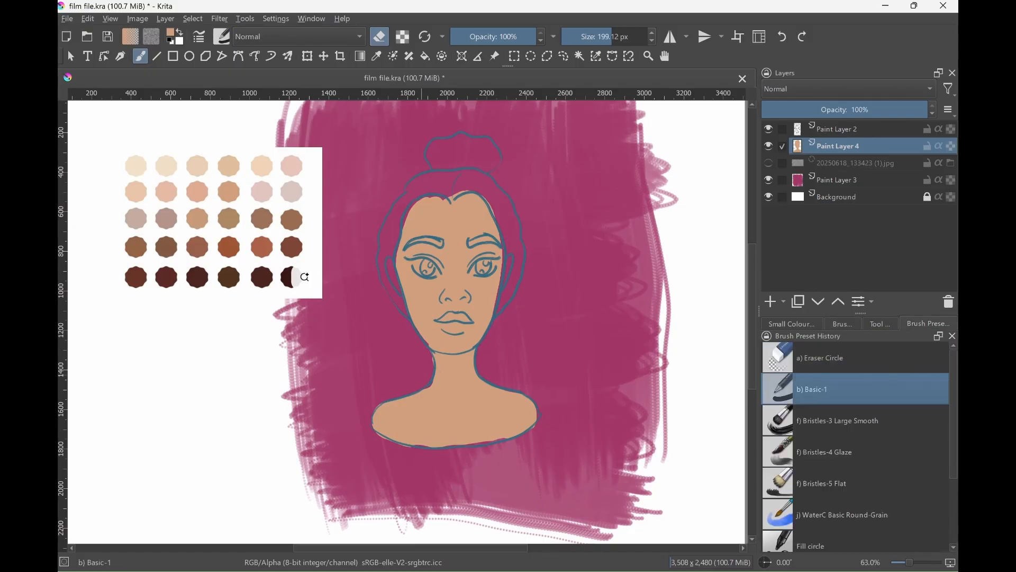
left_click(590, 37)
left_click_drag(393, 264, 394, 268)
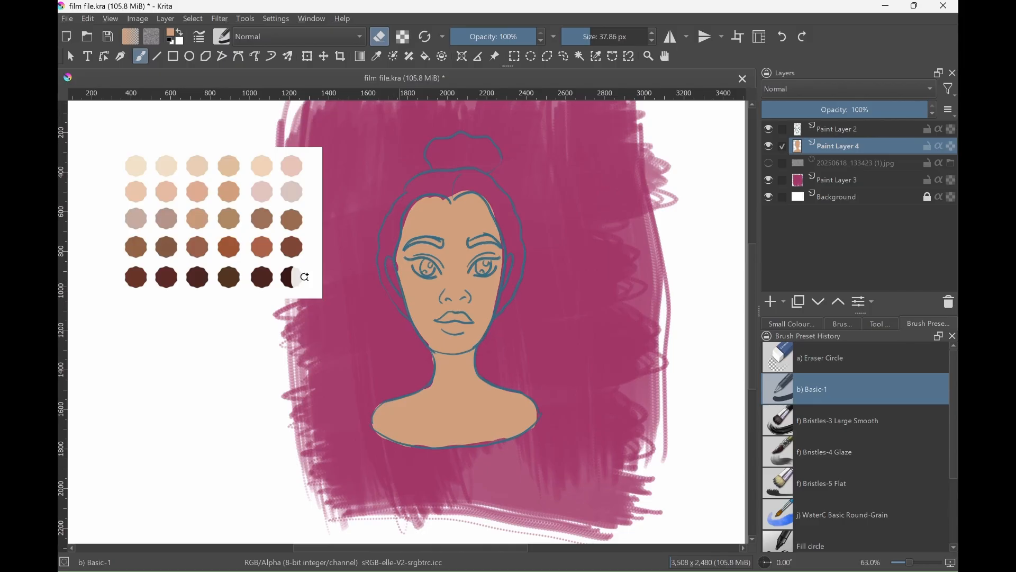
key("ctrl+z")
key("e")
mouse_move(391, 264)
left_mouse_down()
mouse_move(396, 283)
mouse_move(392, 275)
left_mouse_up()
mouse_move(499, 273)
left_mouse_down()
mouse_move(506, 262)
mouse_move(498, 288)
left_mouse_up()
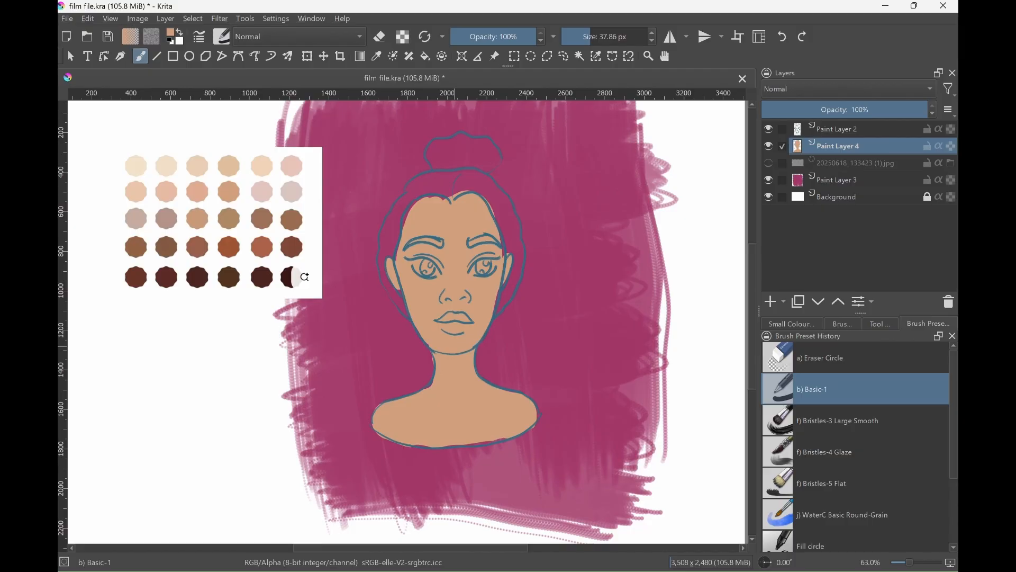
Set the foreground colour to teal blue #306981 and fill the hair bun on top of the head
left_click(170, 33)
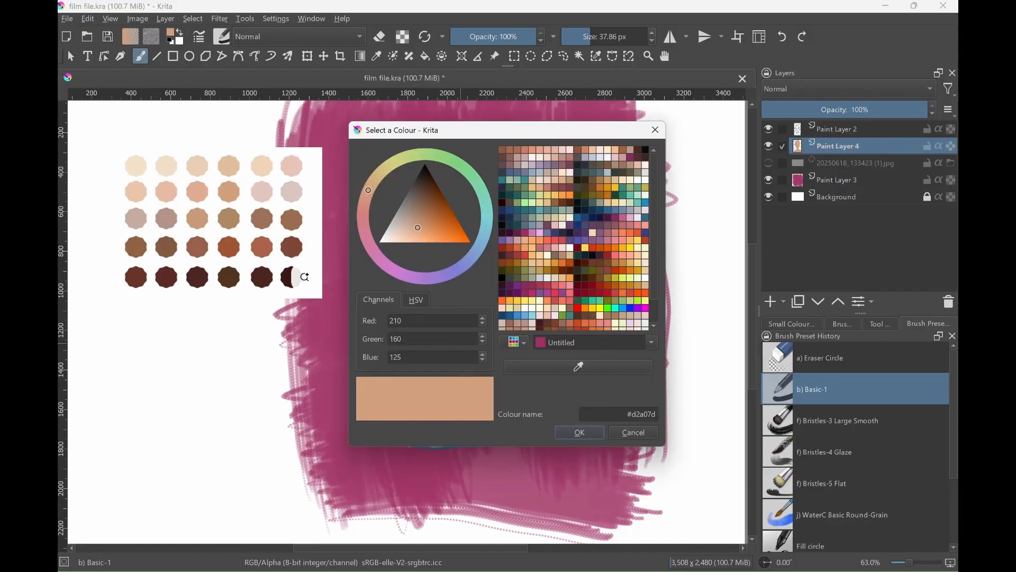
left_click(645, 197)
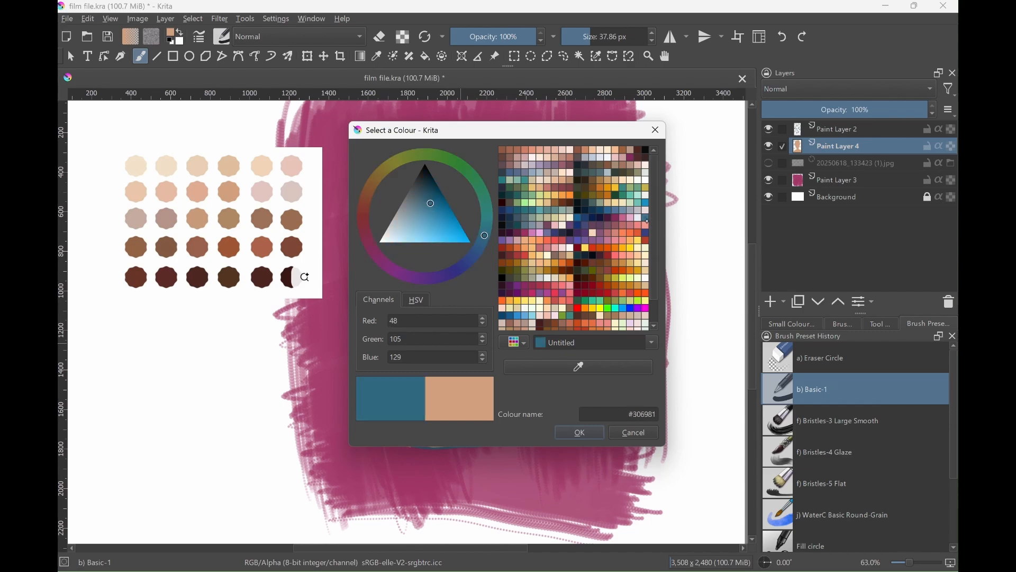
key("Return")
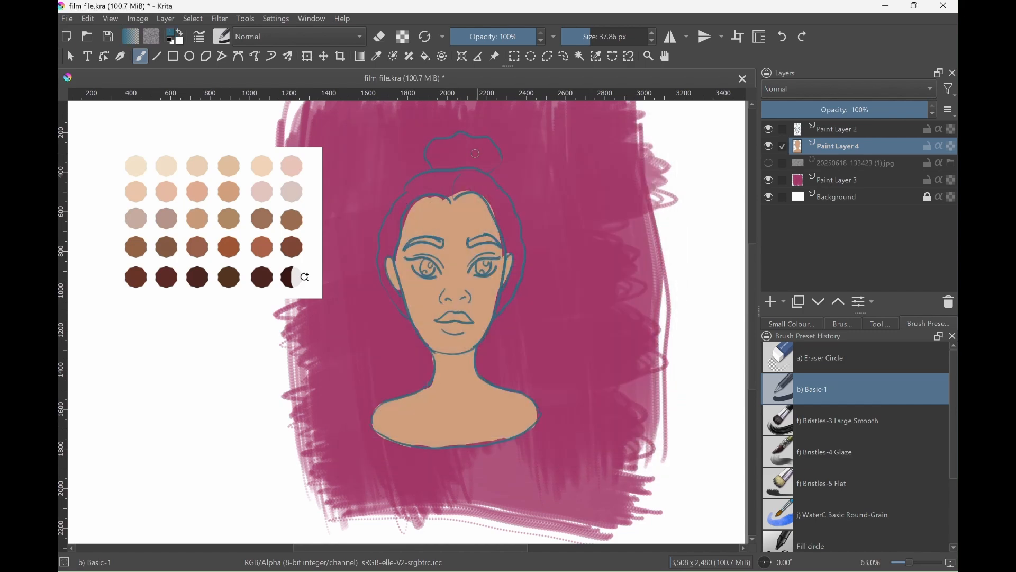
mouse_move(473, 151)
left_mouse_down()
mouse_move(434, 154)
mouse_move(442, 148)
mouse_move(495, 168)
mouse_move(476, 143)
mouse_move(461, 156)
mouse_move(493, 157)
left_mouse_up()
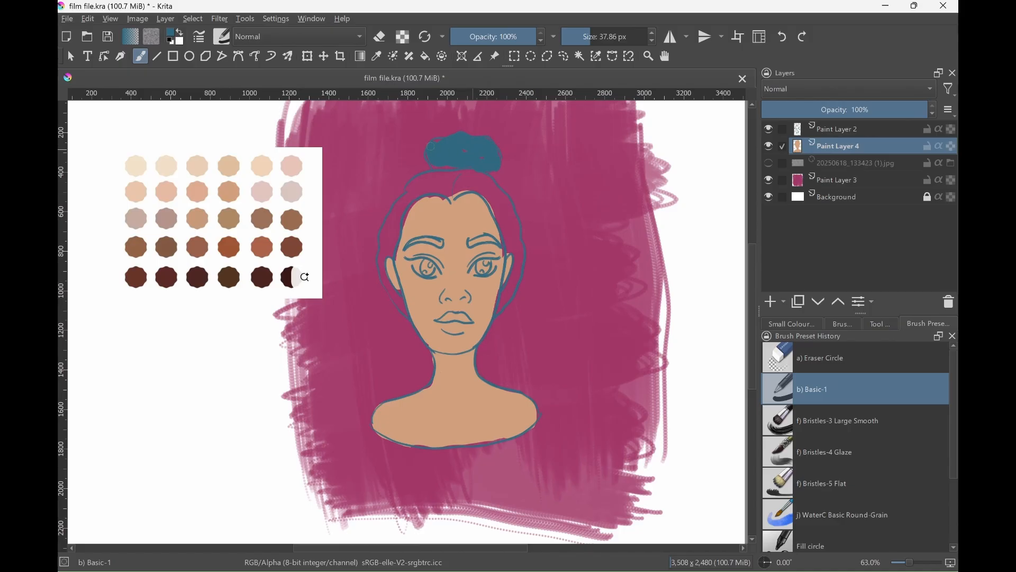
Fill the hair around both sides of the head in teal blue, using brush sizes of 111.82 px and 35.45 px
left_click_drag(590, 37, 603, 37)
left_click_drag(445, 179, 434, 180)
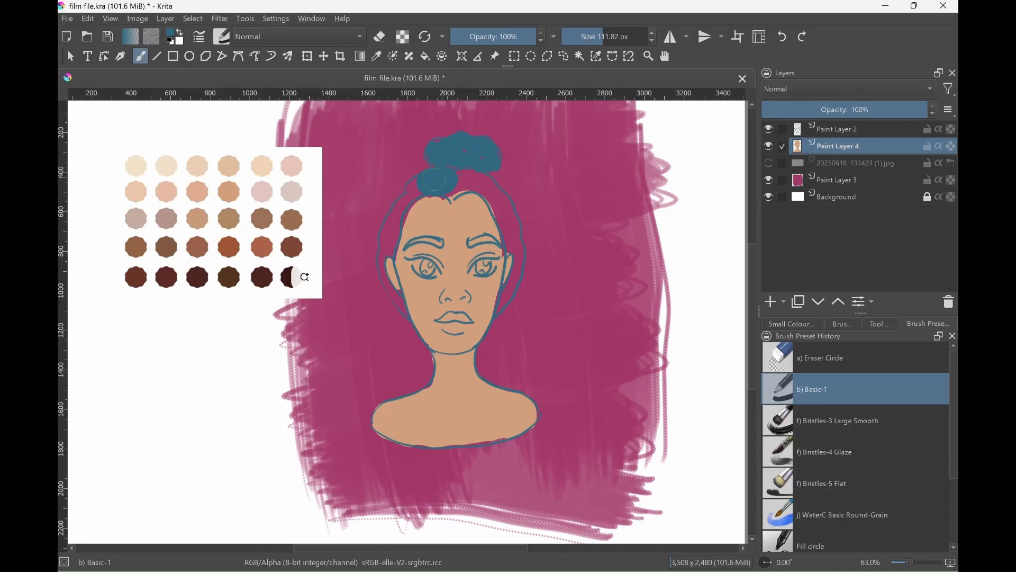
left_click_drag(603, 36, 590, 37)
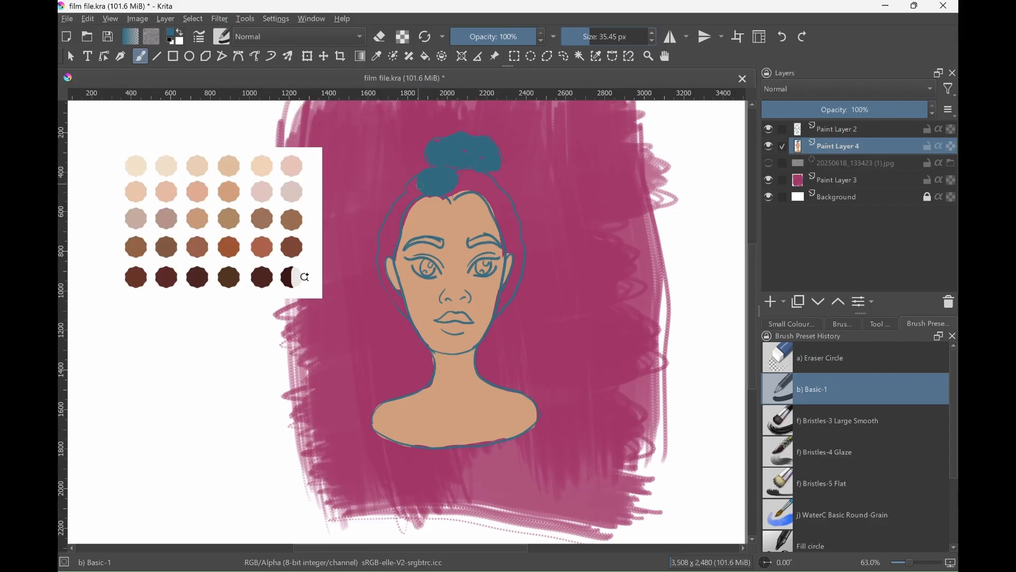
mouse_move(416, 196)
left_mouse_down()
mouse_move(395, 226)
mouse_move(396, 203)
mouse_move(385, 238)
mouse_move(394, 242)
mouse_move(381, 257)
mouse_move(402, 309)
left_mouse_up()
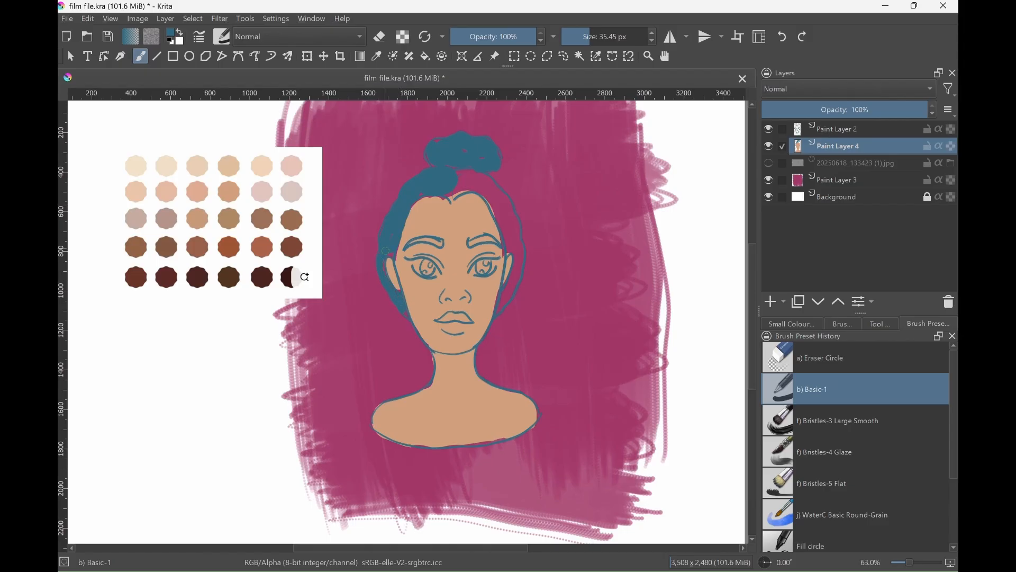
mouse_move(453, 192)
left_mouse_down()
mouse_move(489, 183)
mouse_move(477, 181)
mouse_move(504, 228)
mouse_move(517, 223)
mouse_move(514, 240)
mouse_move(508, 228)
mouse_move(519, 262)
mouse_move(502, 306)
mouse_move(513, 254)
left_mouse_up()
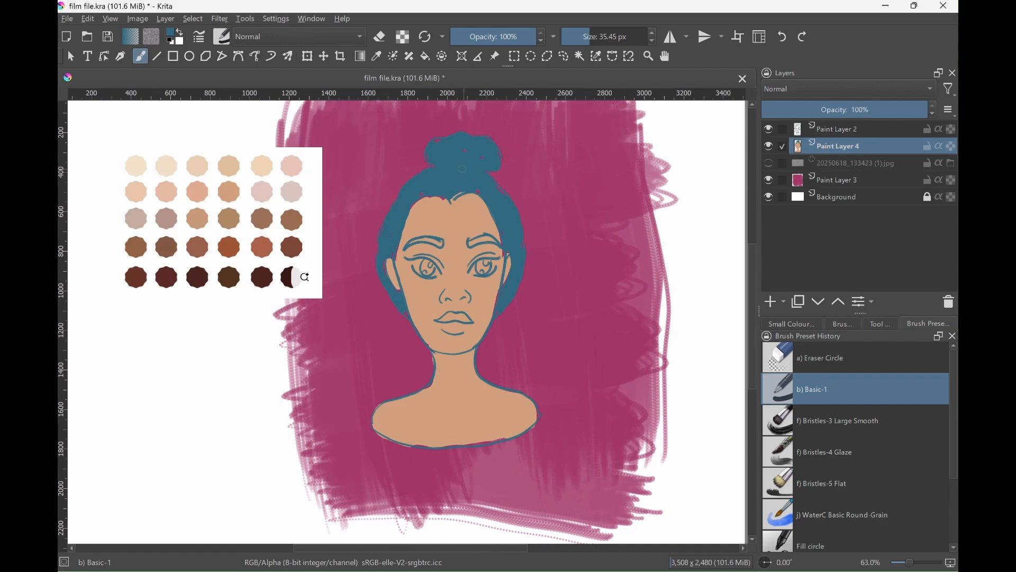
Sample the second swatch in the third row, add a paint layer above Paint Layer 4 and paint beside the right-hand eye at 15.30 px
key("p")
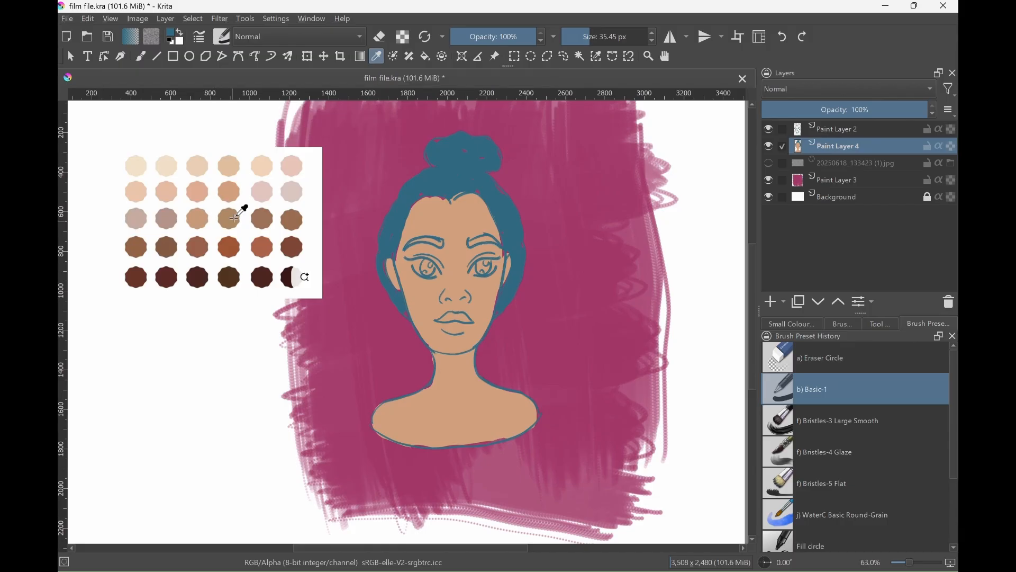
left_click(173, 221)
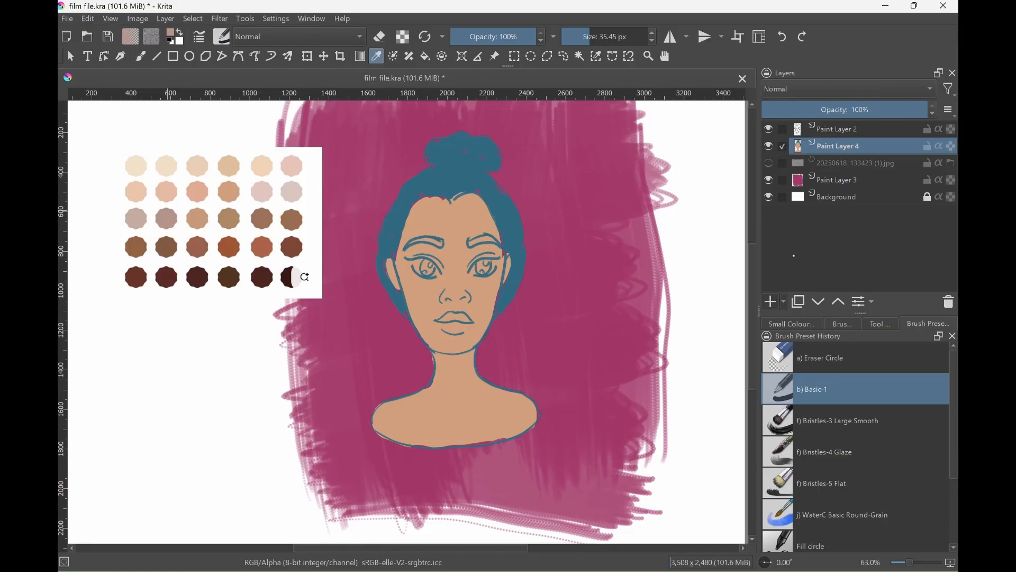
key("Insert")
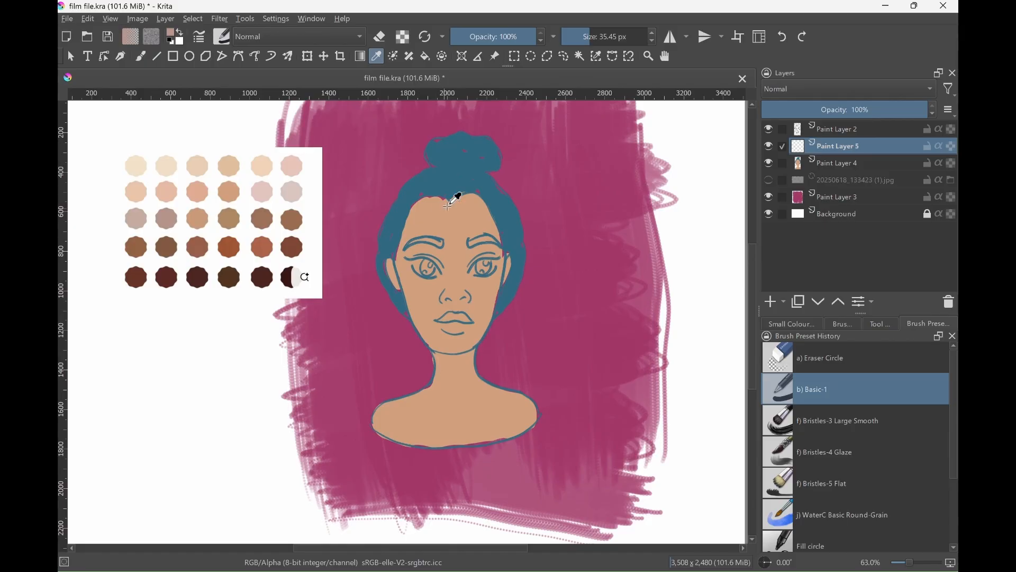
key("v")
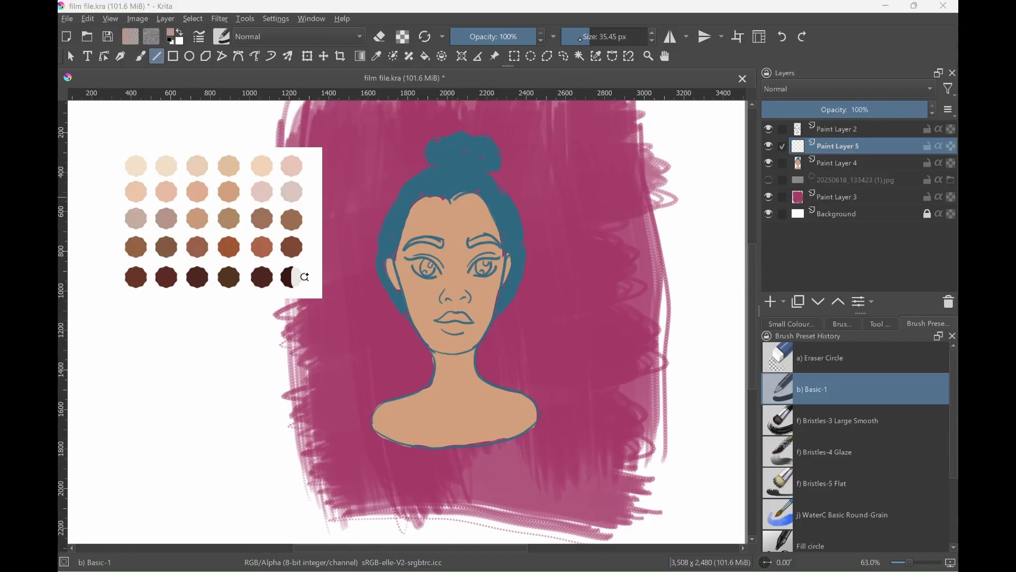
key("bracketleft")
key("bracketleft")
key("bracketleft")
key("bracketleft")
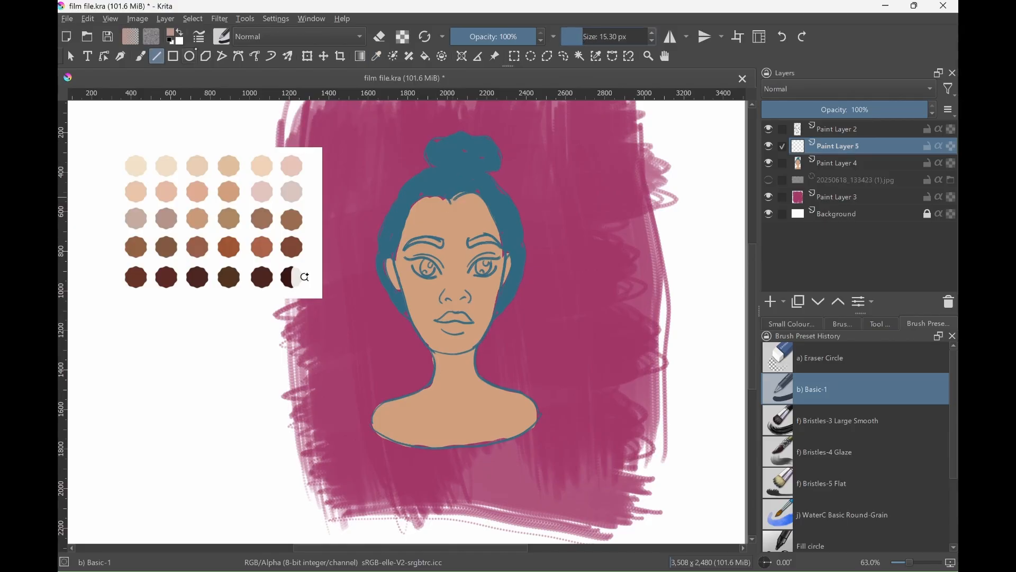
left_click(140, 55)
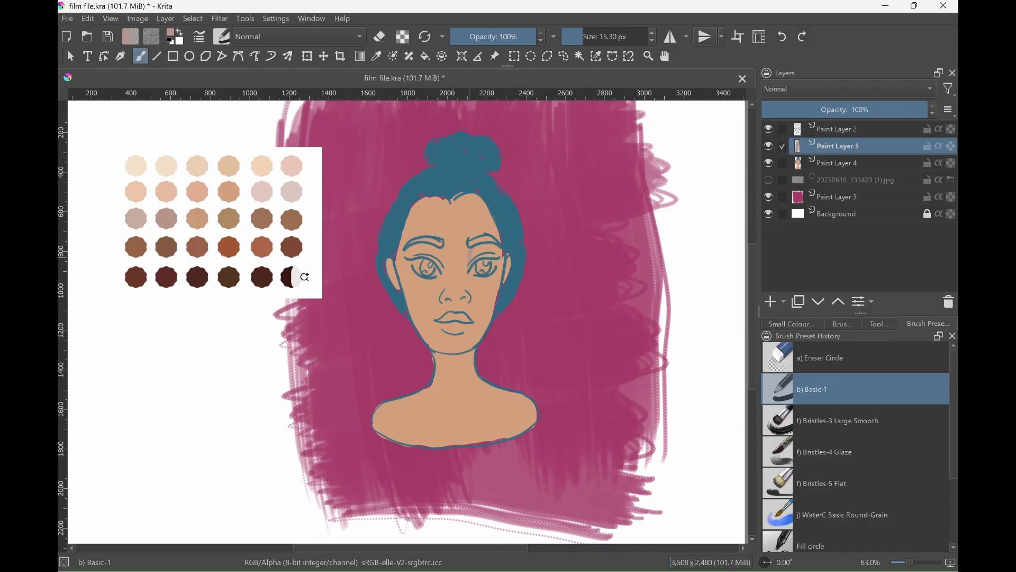
Sample the second brown swatch in the fourth row and paint a shadow at the right-hand eye's inner corner and upper lid
key("p")
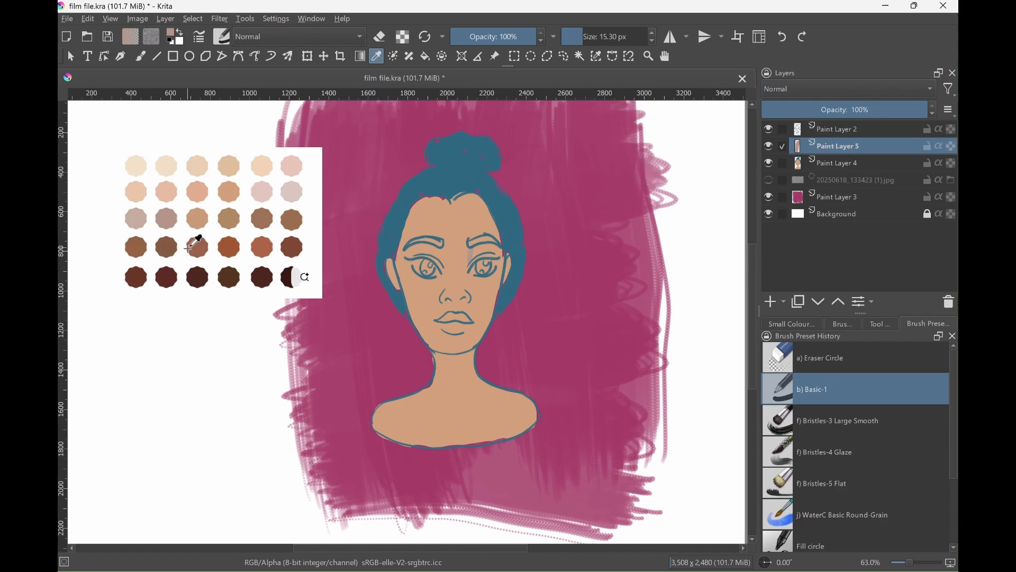
left_click(166, 247)
left_click(140, 56)
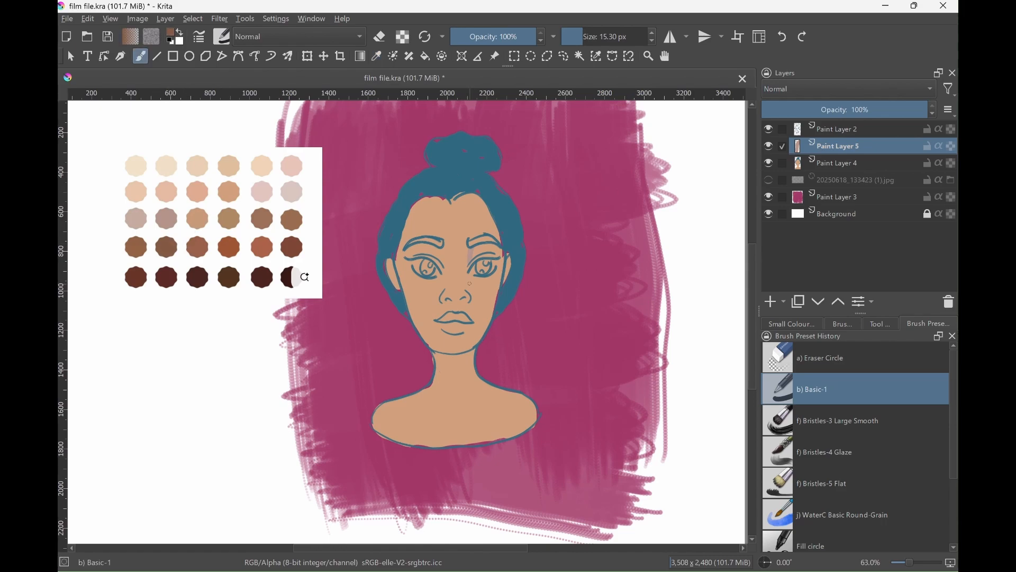
left_click_drag(470, 250, 471, 259)
left_click_drag(480, 253, 489, 250)
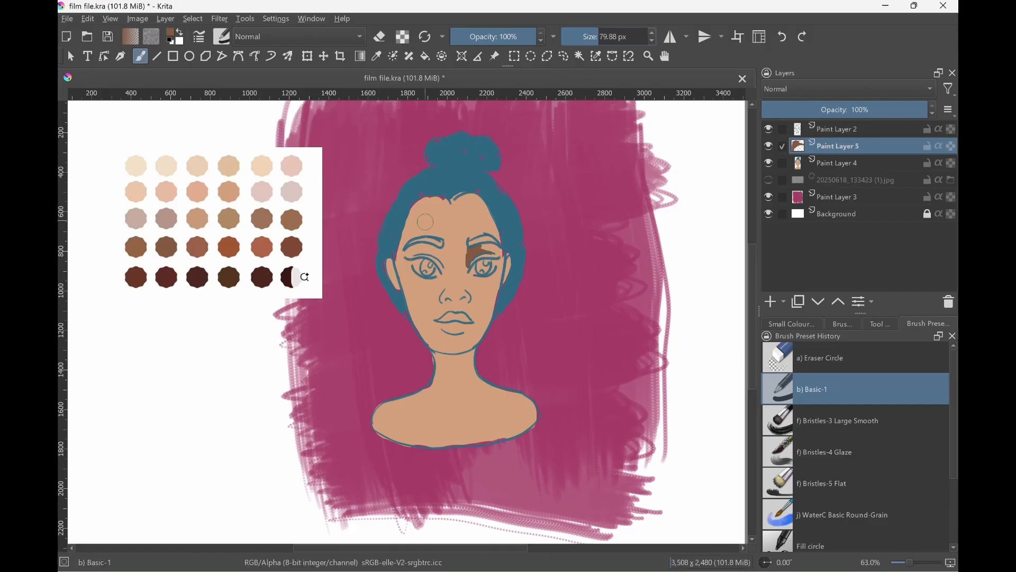
Paint the brown shadow over the left half of the face, nose, chin and neck at 79.88 px and 54.69 px
mouse_move(439, 216)
left_mouse_down()
mouse_move(409, 239)
mouse_move(427, 209)
mouse_move(418, 241)
mouse_move(435, 242)
mouse_move(446, 267)
mouse_move(425, 242)
mouse_move(407, 245)
mouse_move(421, 314)
mouse_move(417, 288)
mouse_move(425, 316)
mouse_move(442, 272)
left_mouse_up()
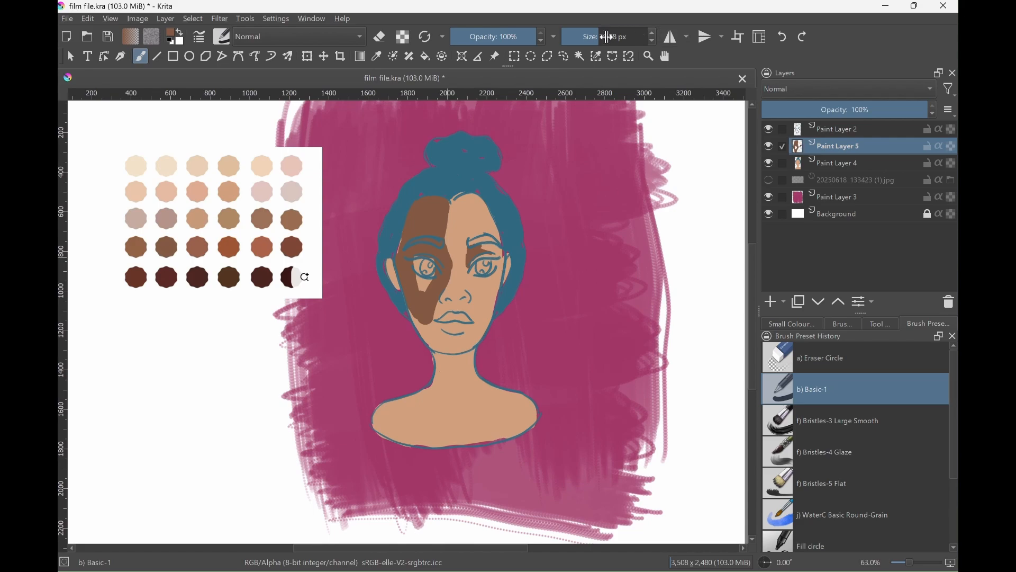
left_click(594, 37)
mouse_move(424, 320)
left_mouse_down()
mouse_move(457, 347)
mouse_move(443, 346)
mouse_move(432, 326)
mouse_move(457, 344)
mouse_move(445, 354)
mouse_move(474, 350)
mouse_move(438, 393)
mouse_move(403, 402)
mouse_move(437, 383)
mouse_move(437, 362)
mouse_move(438, 377)
mouse_move(441, 360)
mouse_move(459, 354)
mouse_move(445, 369)
left_mouse_up()
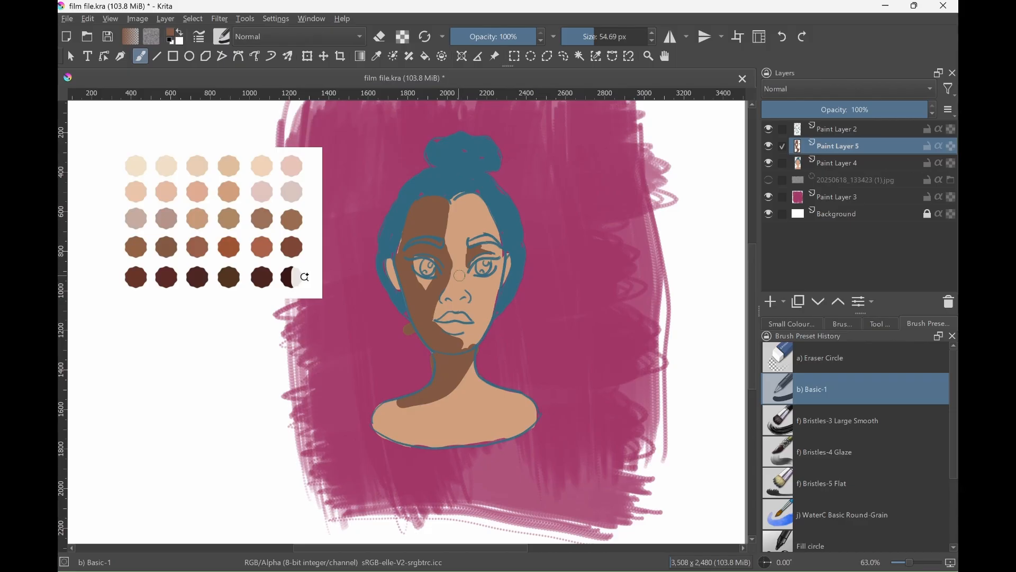
left_click_drag(449, 282, 436, 316)
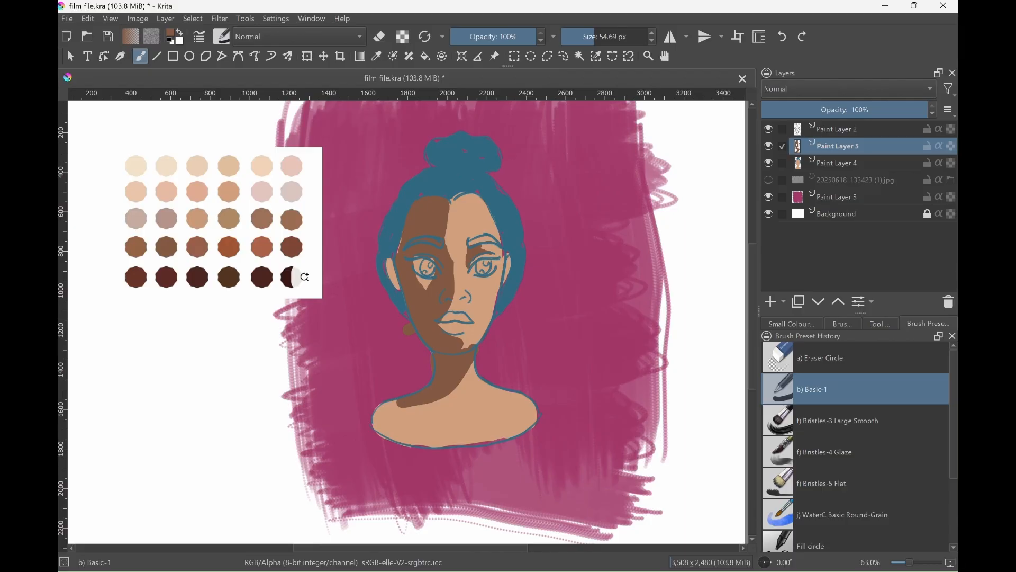
Blend the shadow edges on the forehead, nose, shoulder and right-hand eye with the Blender Basic brush at 50 px
scroll(856, 447, "down", 1)
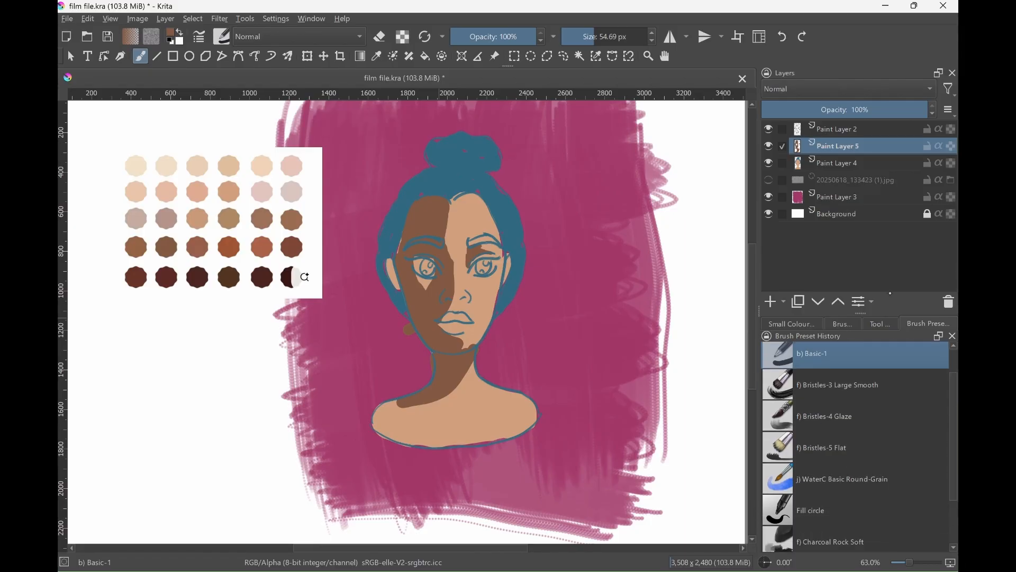
left_click(843, 323)
scroll(850, 447, "down", 5)
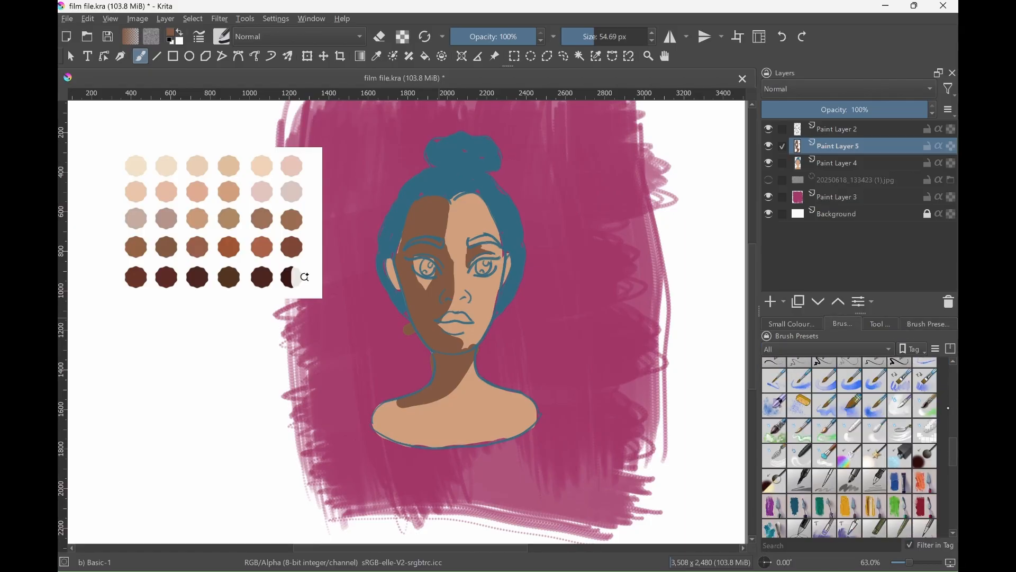
left_click(850, 431)
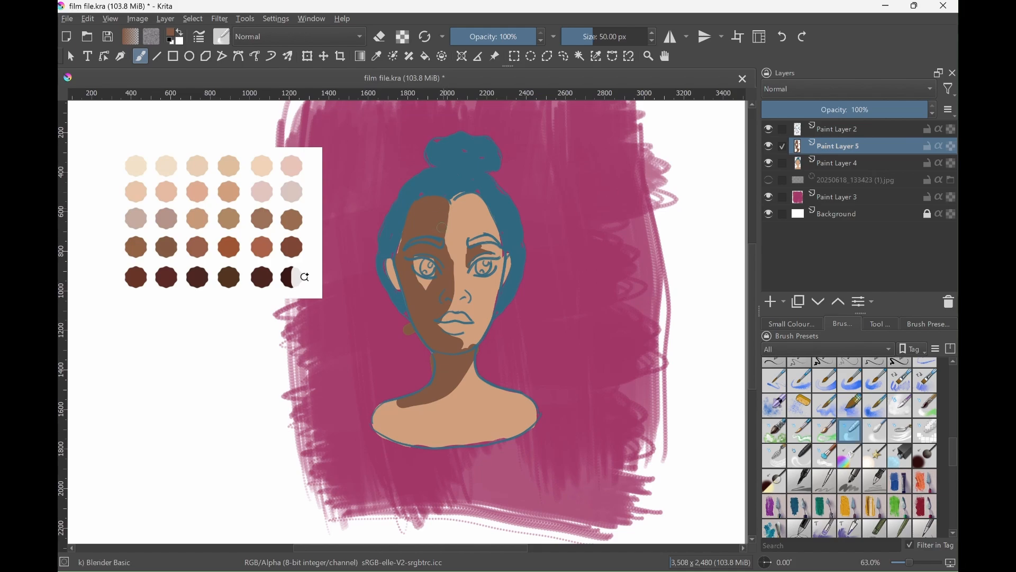
mouse_move(447, 209)
left_mouse_down()
mouse_move(407, 236)
mouse_move(395, 267)
mouse_move(446, 219)
mouse_move(457, 289)
left_mouse_up()
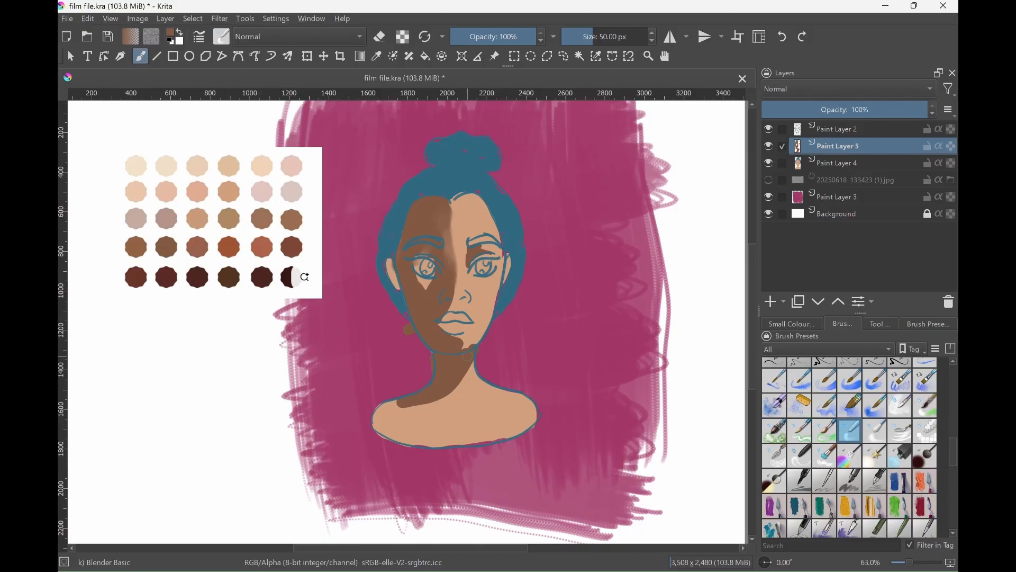
left_click_drag(438, 401, 389, 403)
left_click_drag(482, 246, 464, 271)
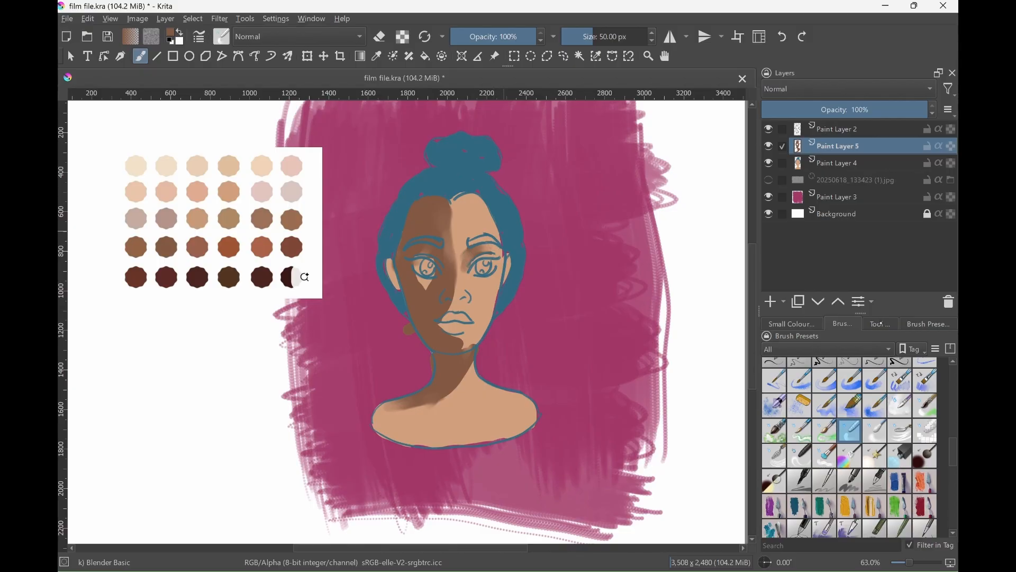
Paint brown shadows under the right-hand eye, on the chin and in the left-hand ear with Basic-1 at 35.45 px
left_click(881, 323)
left_click(929, 323)
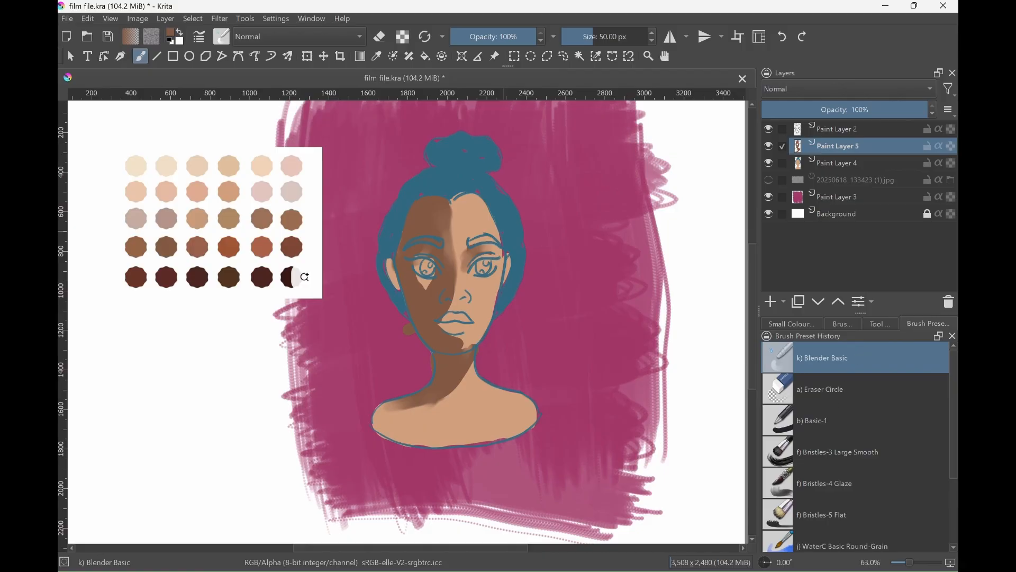
left_click(820, 420)
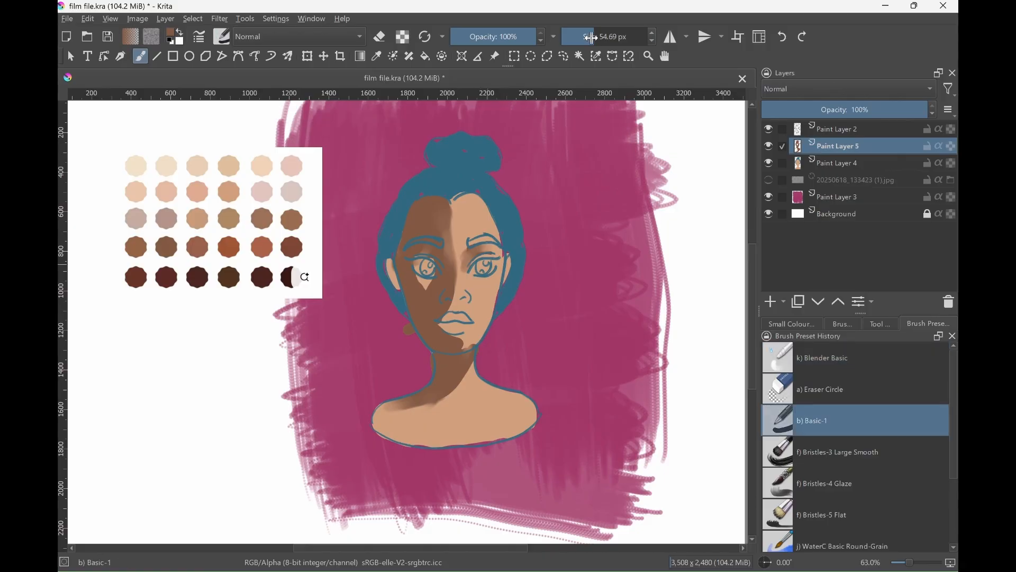
left_click_drag(592, 38, 587, 38)
left_click_drag(472, 278, 486, 278)
left_click(466, 345)
left_click_drag(391, 261, 396, 284)
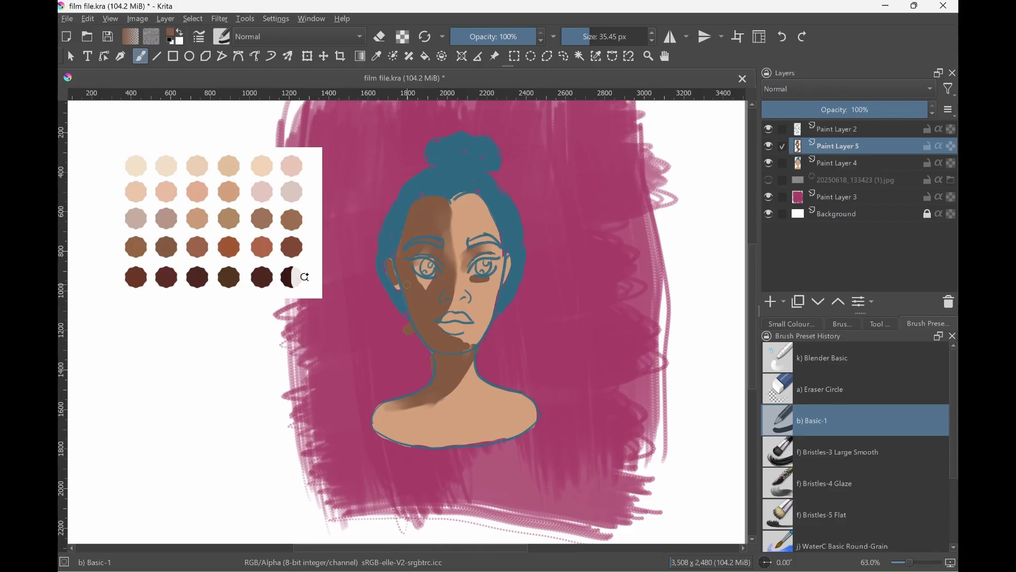
Sample the fourth swatch in the third row and paint lighter brown patches on the shaded forehead, cheek, chin and neck
key("p")
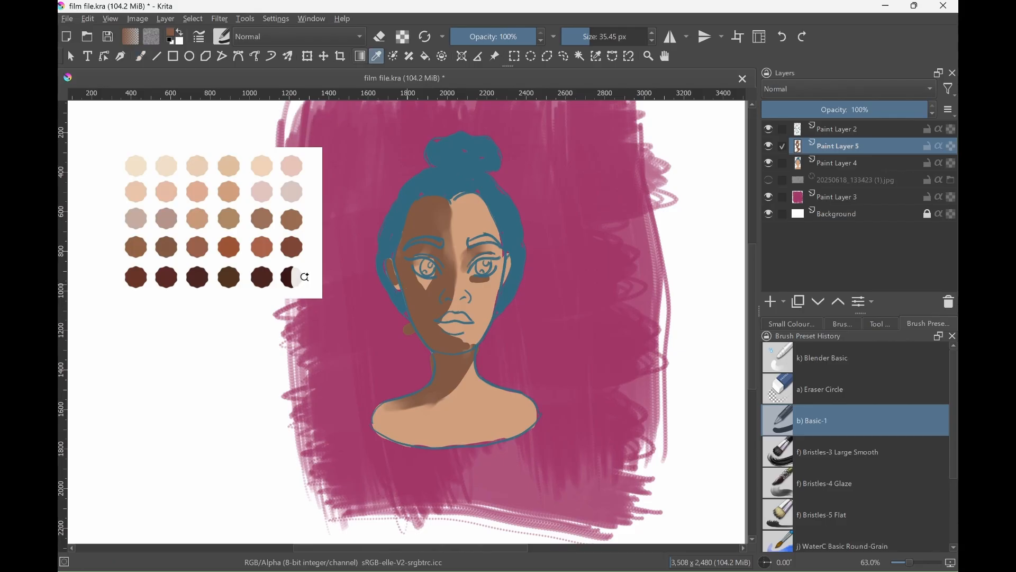
left_click(237, 212)
key("b")
mouse_move(419, 213)
left_mouse_down()
mouse_move(414, 229)
mouse_move(440, 217)
left_mouse_up()
left_click_drag(418, 299, 433, 324)
left_click(446, 348)
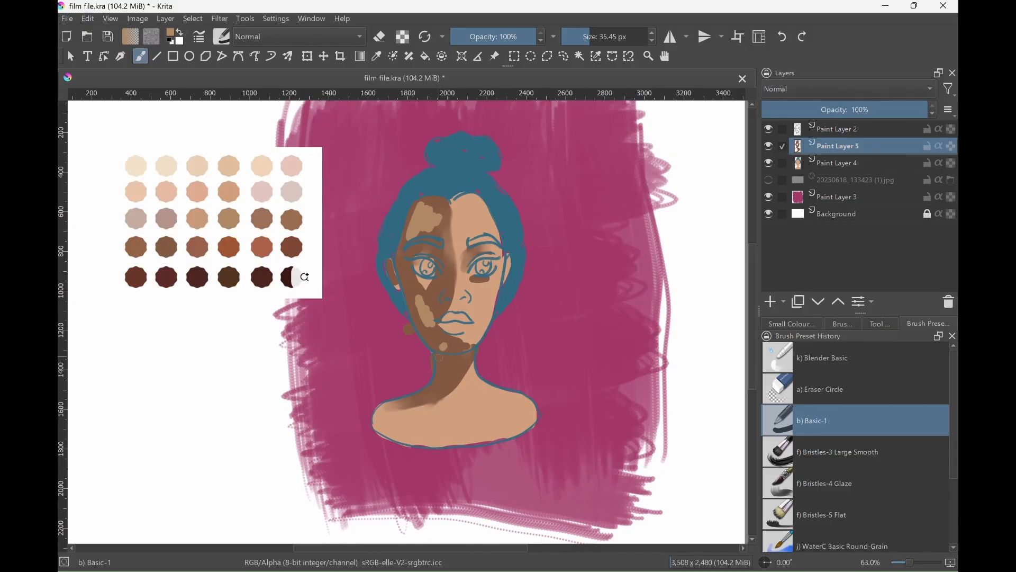
left_click_drag(447, 370, 435, 388)
Blend the lighter brown patches and the face's central shadow edge with the Blender Basic brush at 50 px
key("slash")
mouse_move(420, 215)
left_mouse_down()
mouse_move(413, 228)
mouse_move(434, 230)
mouse_move(440, 214)
mouse_move(432, 203)
mouse_move(404, 277)
mouse_move(448, 346)
left_mouse_up()
mouse_move(432, 286)
left_mouse_down()
mouse_move(424, 329)
mouse_move(454, 351)
mouse_move(433, 342)
mouse_move(456, 342)
mouse_move(424, 392)
left_mouse_up()
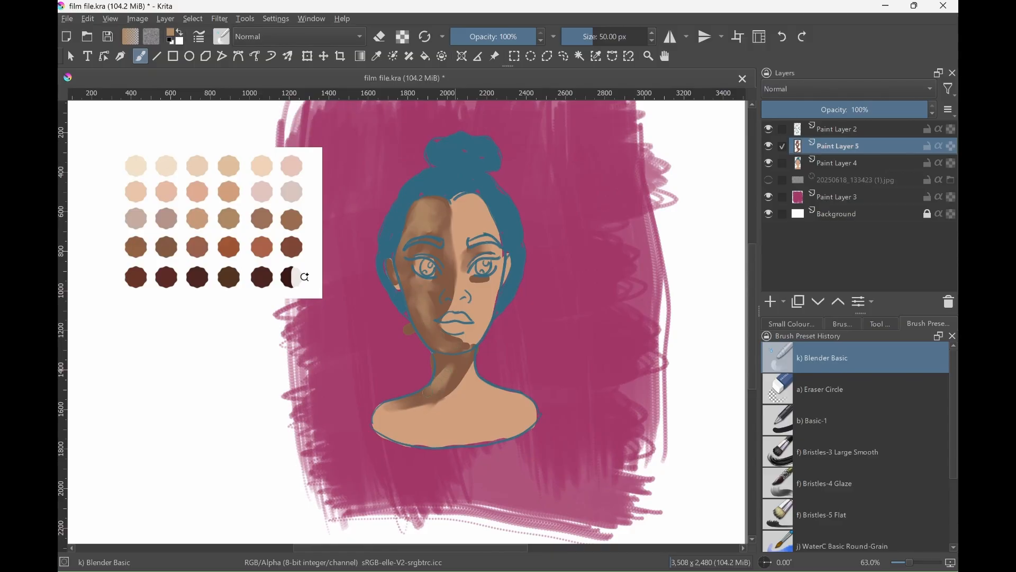
left_click_drag(457, 239, 456, 281)
left_click_drag(453, 214, 447, 333)
mouse_move(450, 294)
left_mouse_down()
mouse_move(444, 330)
mouse_move(423, 324)
mouse_move(469, 345)
left_mouse_up()
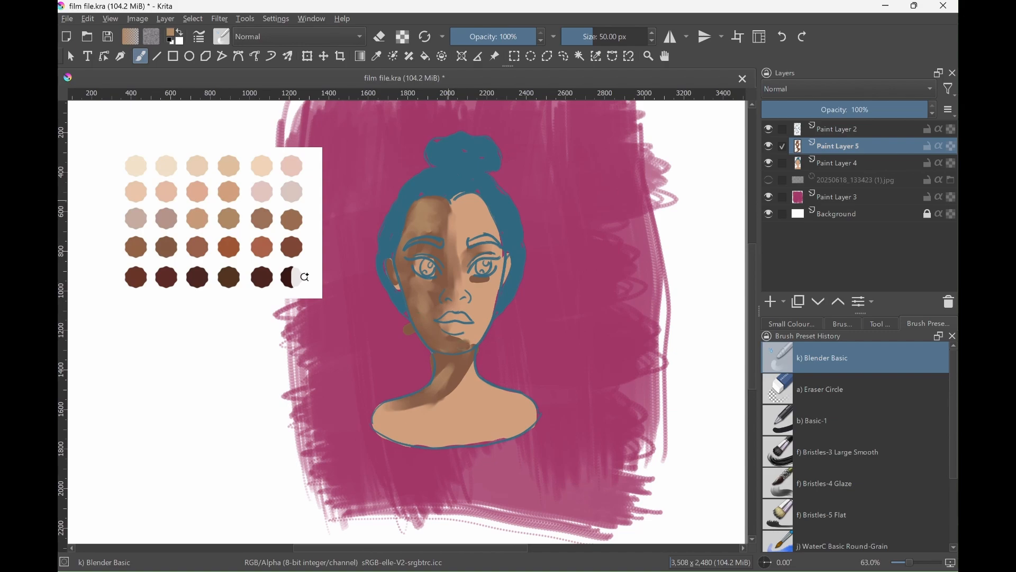
mouse_move(422, 303)
left_mouse_down()
mouse_move(449, 222)
mouse_move(435, 280)
mouse_move(413, 311)
left_mouse_up()
left_click_drag(462, 238, 455, 323)
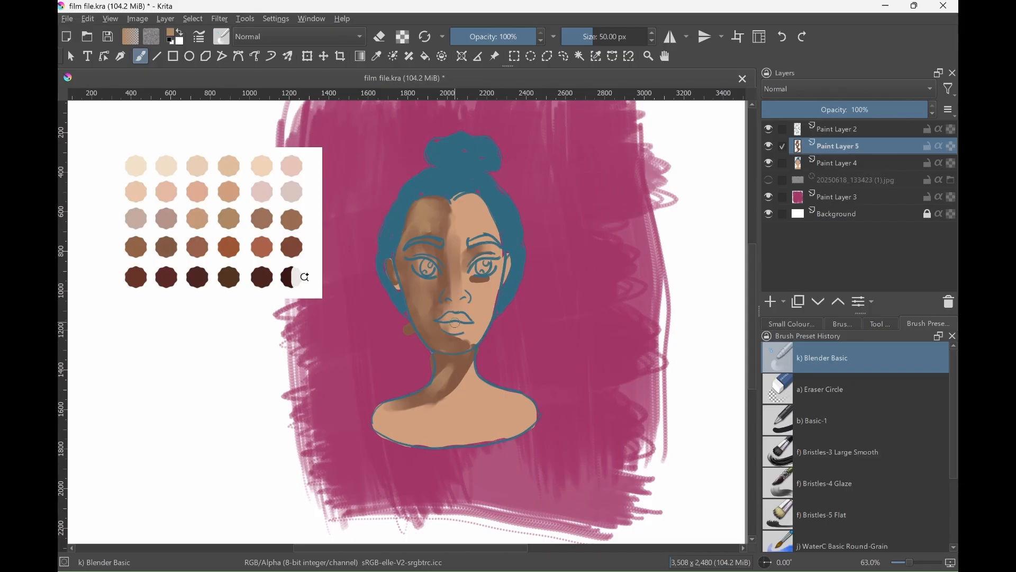
Erase shadow paint along the forehead and nose edge and below the left-hand eye, using Basic-1 in eraser mode
key("e")
left_click(830, 410)
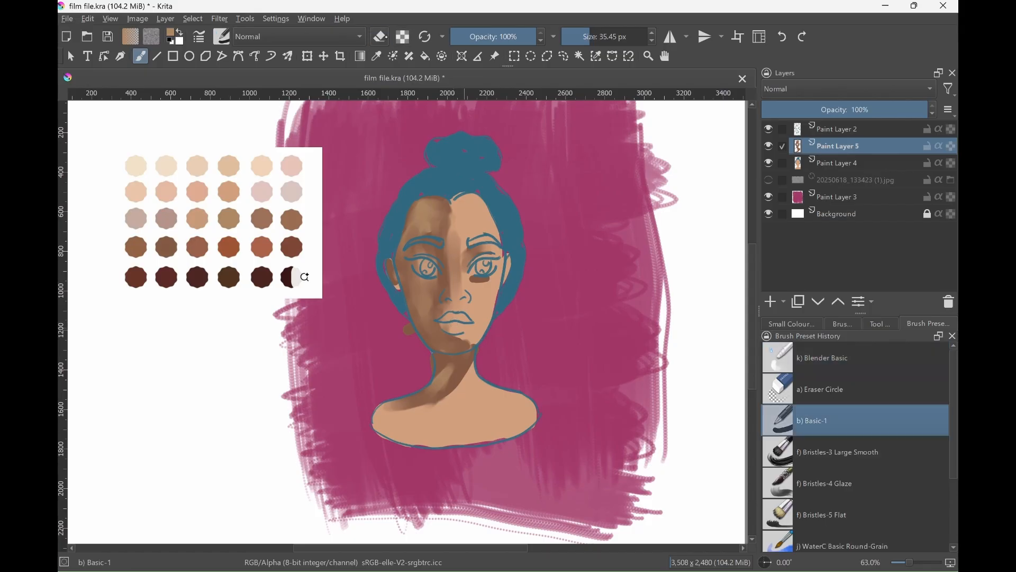
key("e")
mouse_move(454, 207)
left_mouse_down()
mouse_move(456, 281)
mouse_move(439, 242)
mouse_move(423, 237)
mouse_move(431, 283)
left_mouse_up()
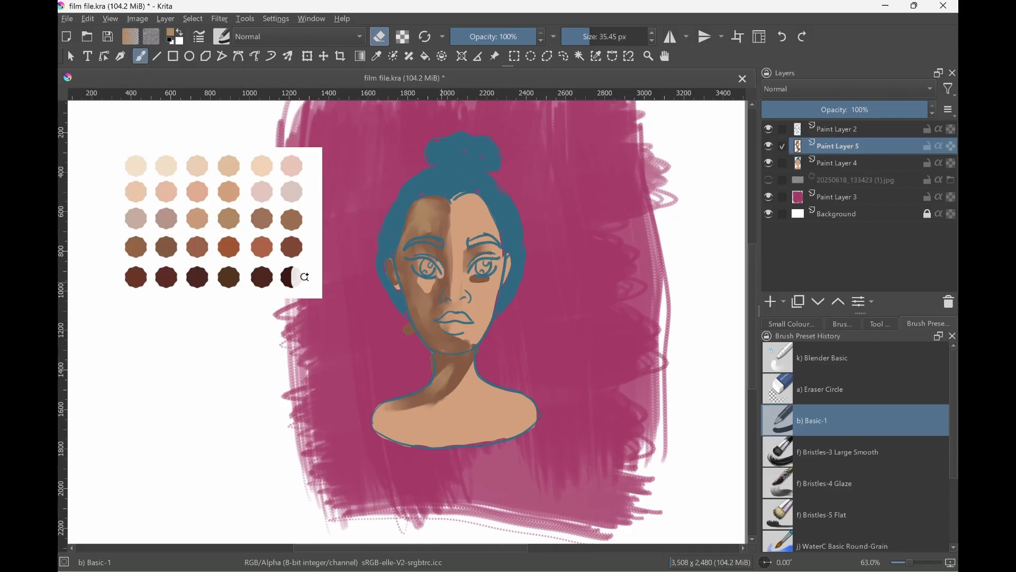
Add a paint layer directly above Paint Layer 4 and set the background colour to off-white #ebeaf2
key("Page_Down")
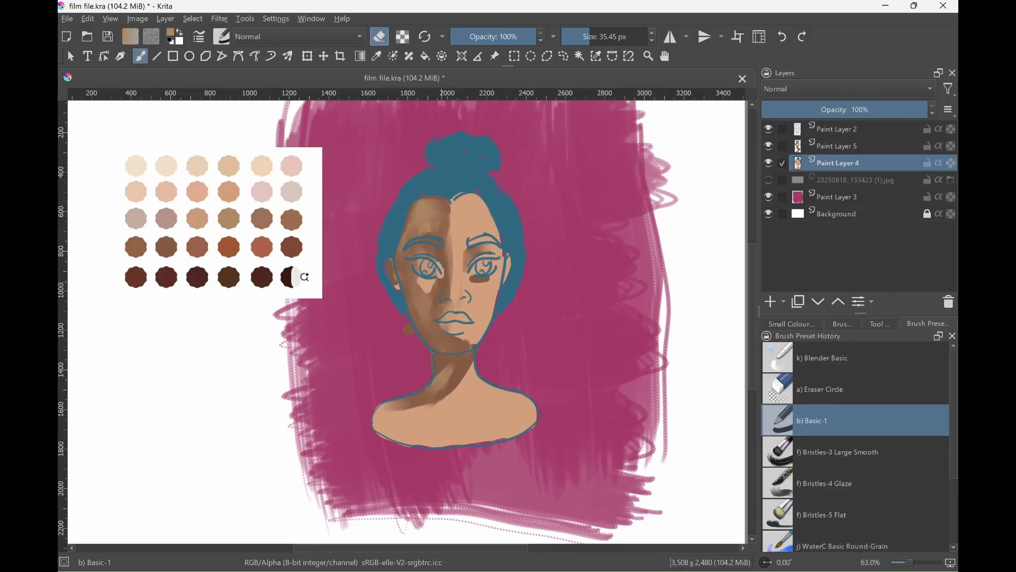
key("Insert")
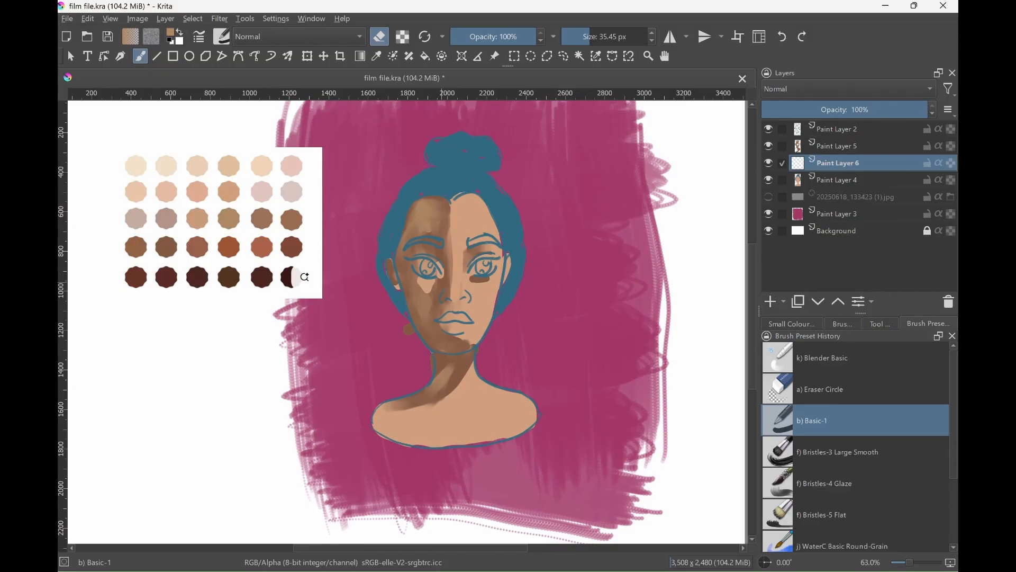
key("p")
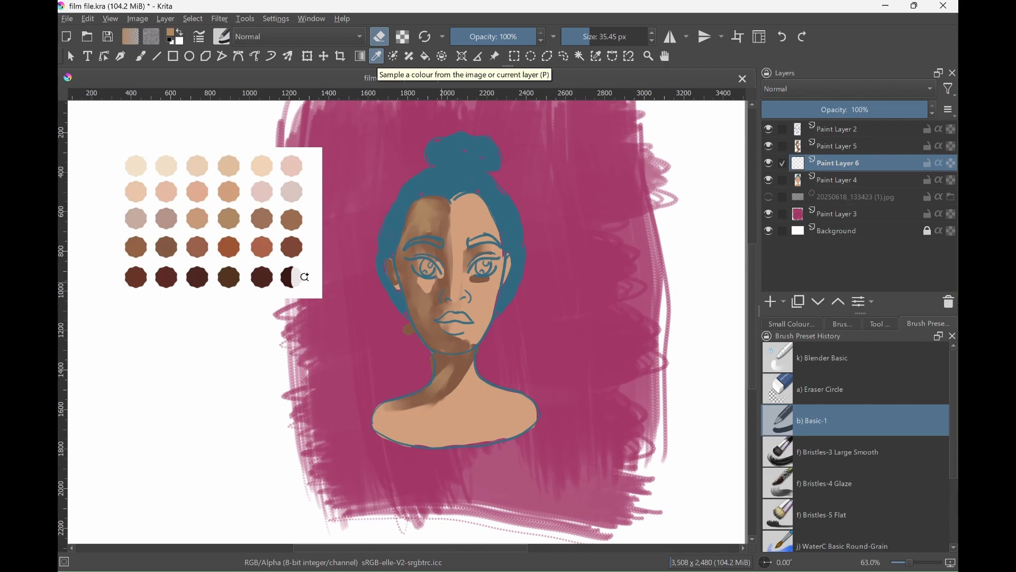
left_click(180, 41)
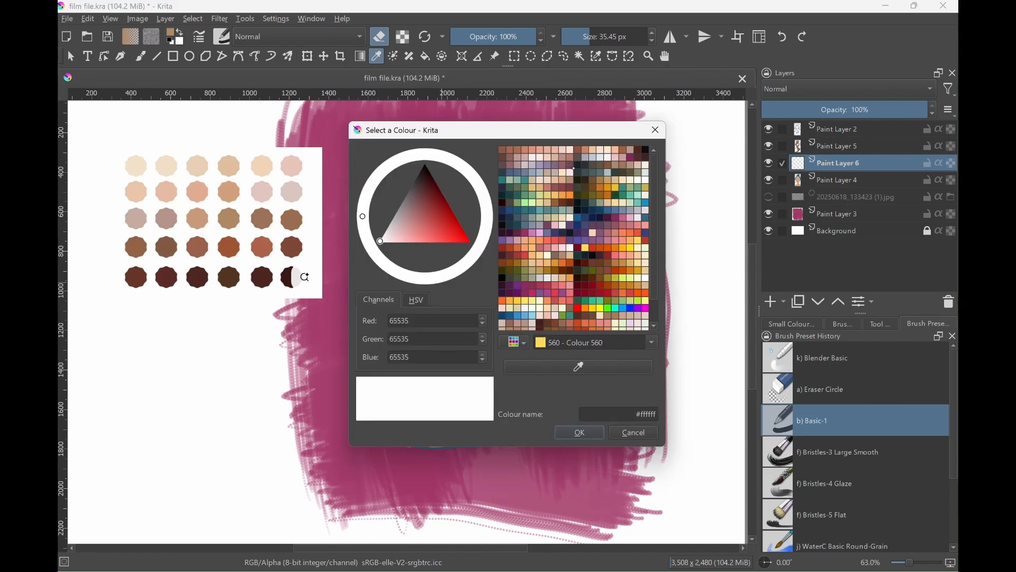
left_click(305, 276)
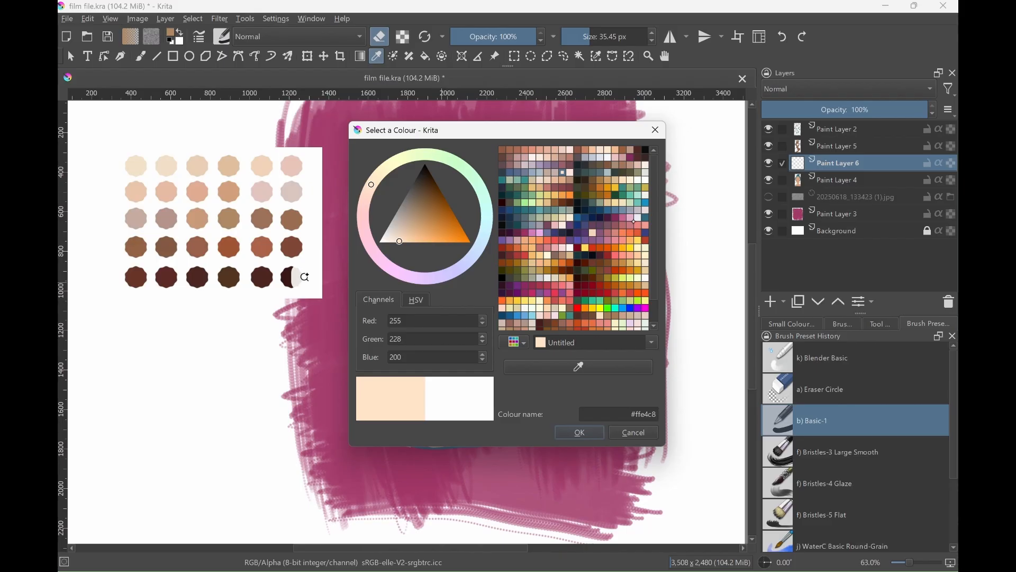
left_click(638, 218)
key("Return")
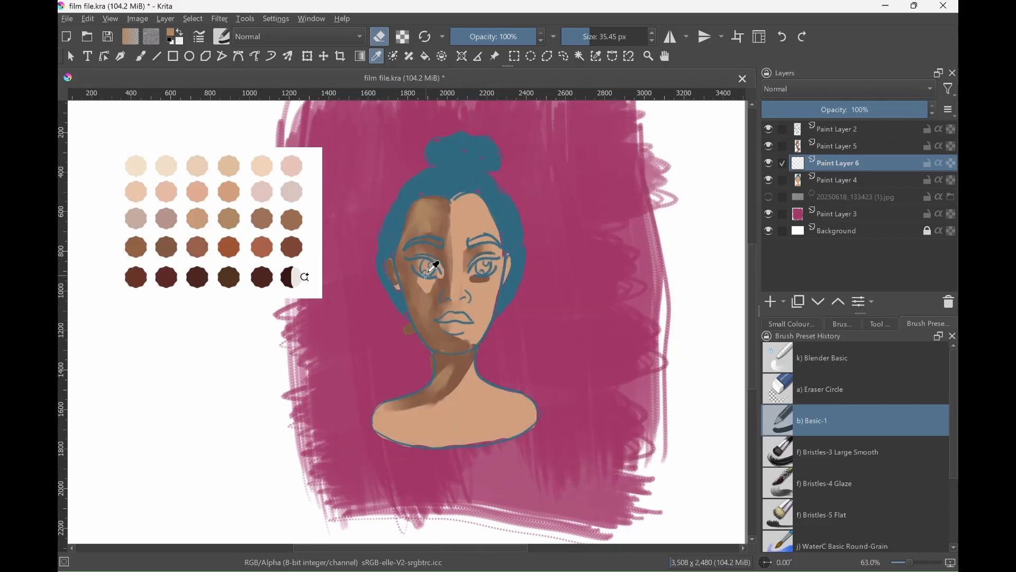
Hide Paint Layer 4 briefly and show it again to check what it contains
key("b")
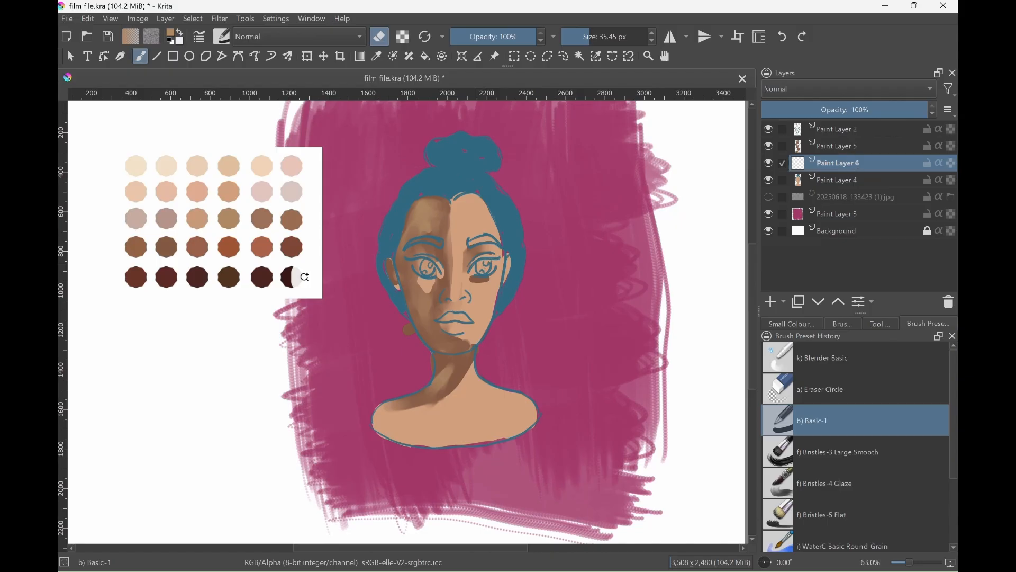
left_click(769, 180)
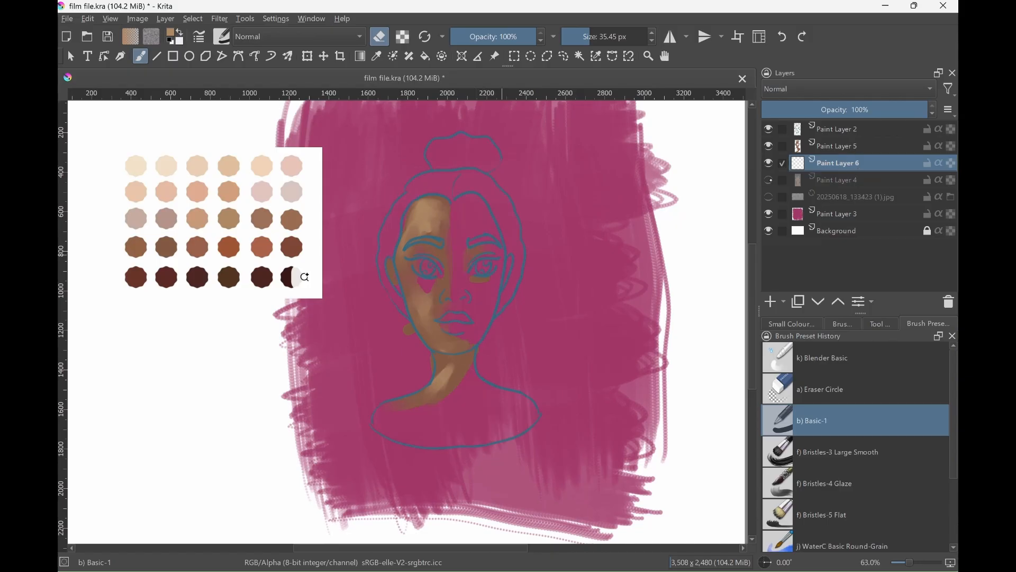
left_click(769, 180)
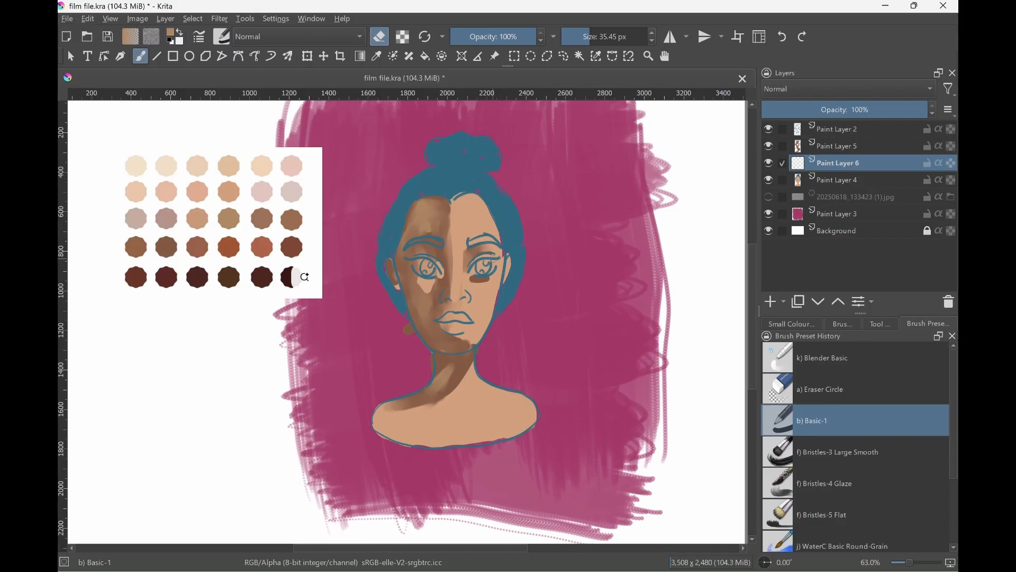
Paint the whites of both eyes in #ebeaf2 with Basic-1 at 35.45 px, covering the left-hand eye's shadow on Paint Layer 5 too
key("e")
left_click_drag(430, 264, 422, 264)
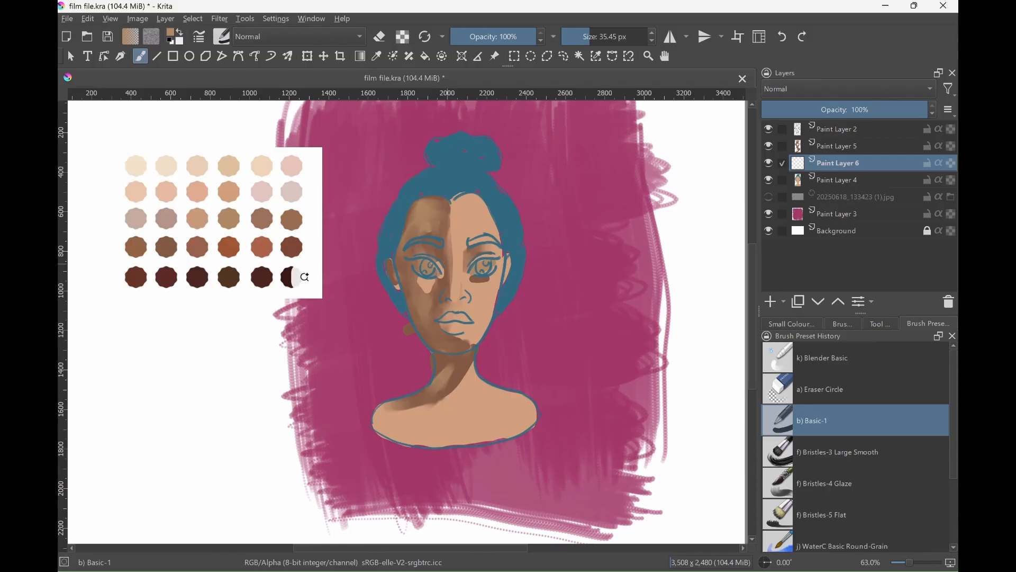
left_click(179, 41)
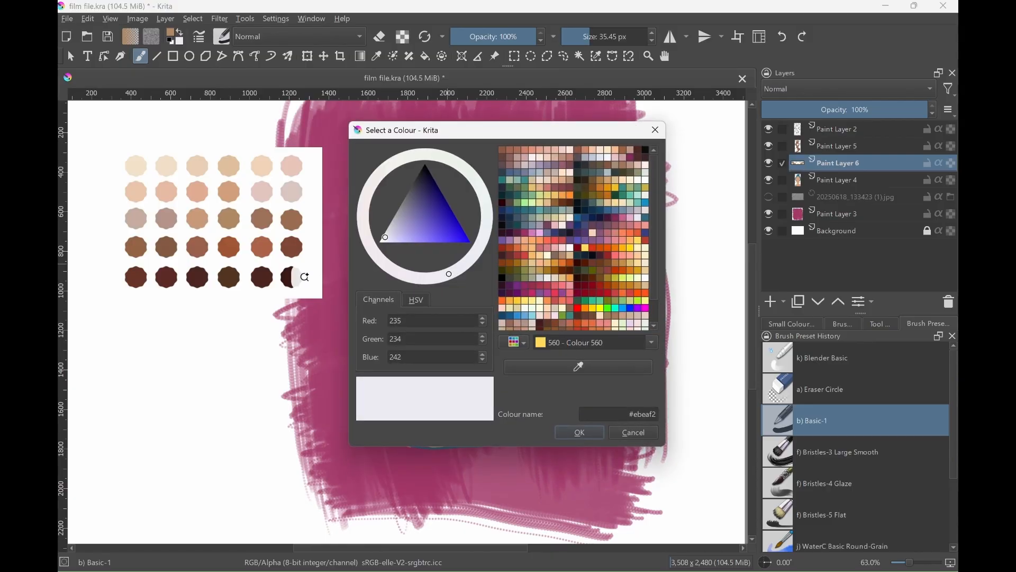
left_click(588, 431)
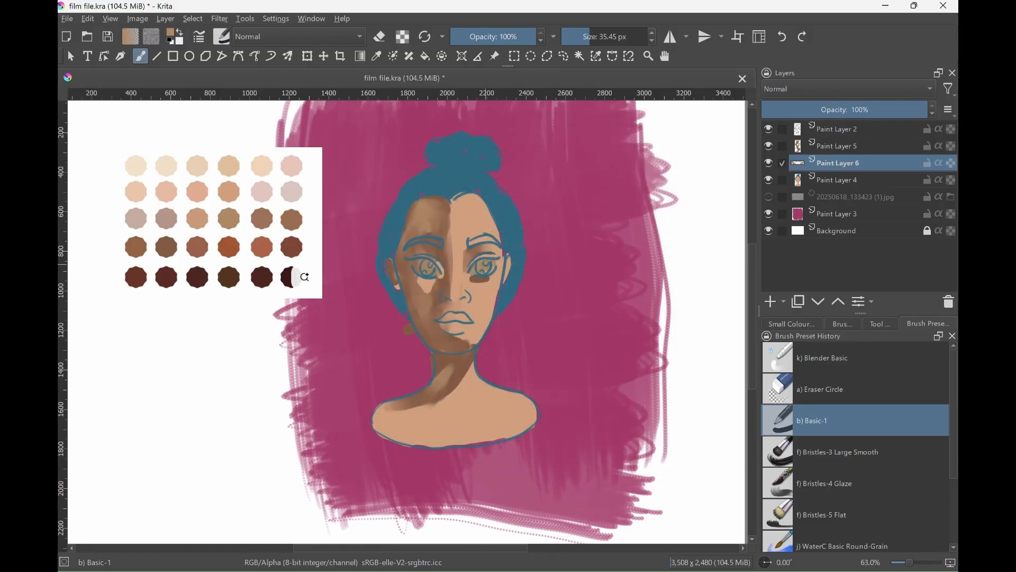
key("x")
mouse_move(489, 262)
left_mouse_down()
mouse_move(476, 271)
mouse_move(493, 263)
left_mouse_up()
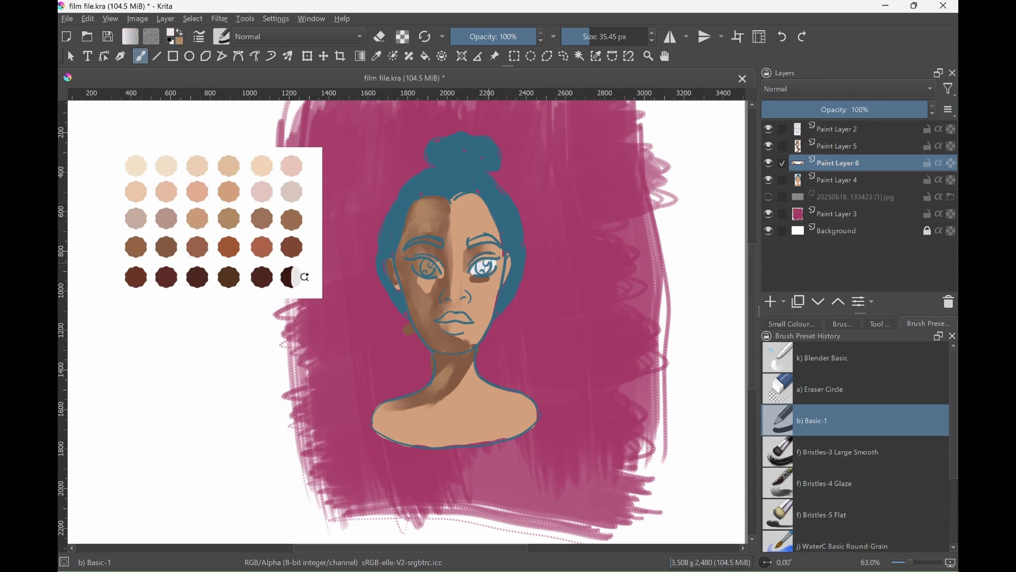
mouse_move(430, 268)
left_mouse_down()
mouse_move(418, 265)
mouse_move(431, 266)
left_mouse_up()
key("Page_Up")
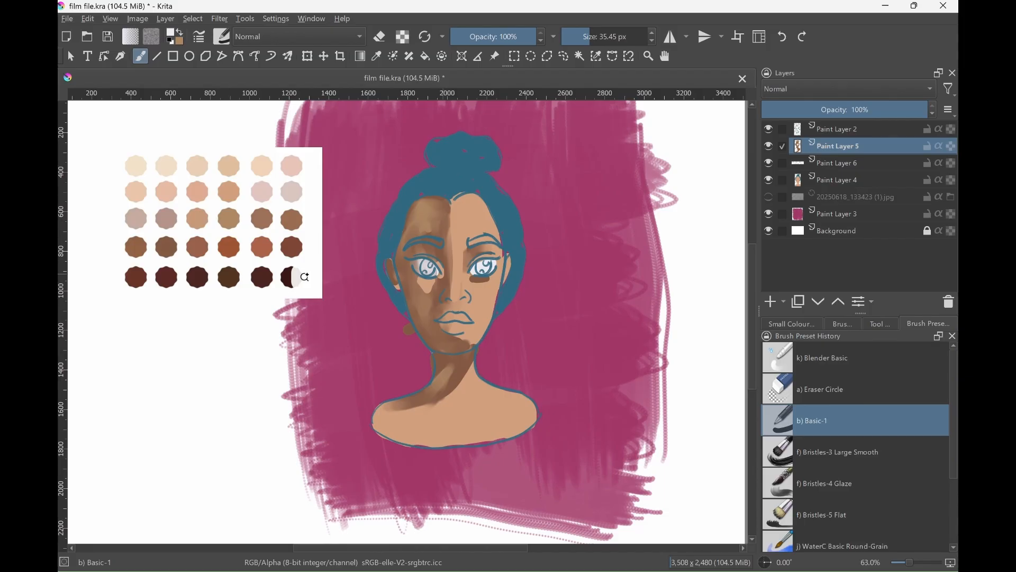
mouse_move(428, 271)
left_mouse_down()
mouse_move(418, 265)
mouse_move(432, 269)
left_mouse_up()
Paint both eyebrows black on Paint Layer 5, undoing and redrawing the left-hand brow's strokes
key("d")
left_click_drag(469, 245, 485, 236)
mouse_move(486, 239)
left_mouse_down()
mouse_move(497, 244)
mouse_move(404, 241)
left_mouse_up()
left_click(781, 36)
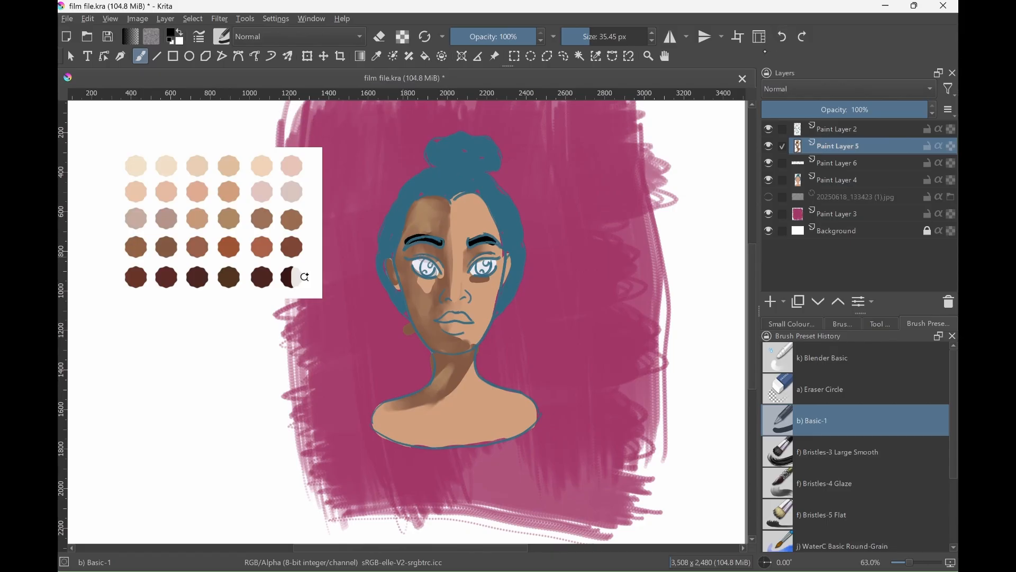
left_click(782, 36)
left_click_drag(443, 244, 407, 241)
Choose a dark magenta foreground colour and fill in the lips on Paint Layer 5
left_click(170, 32)
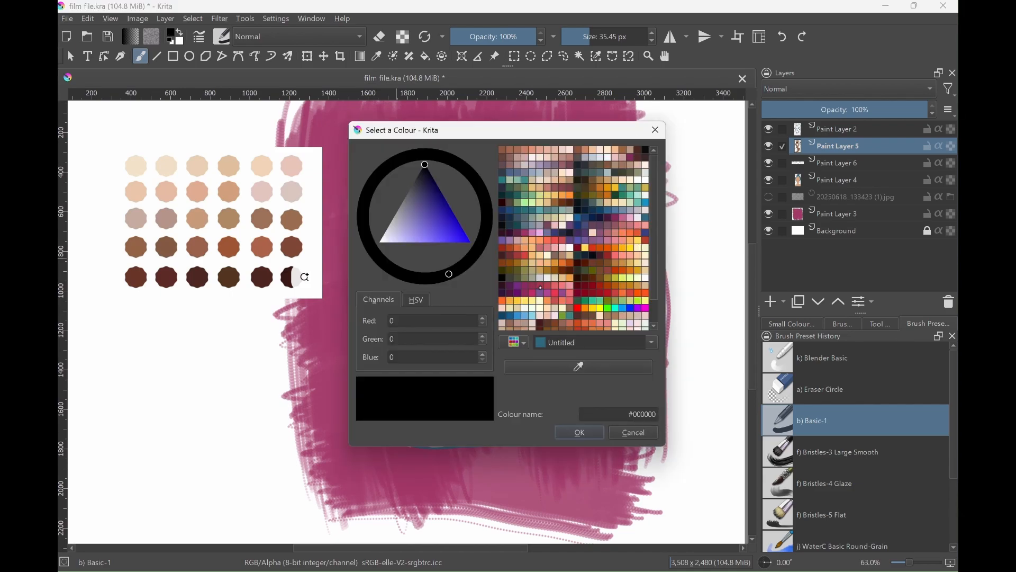
left_click(616, 218)
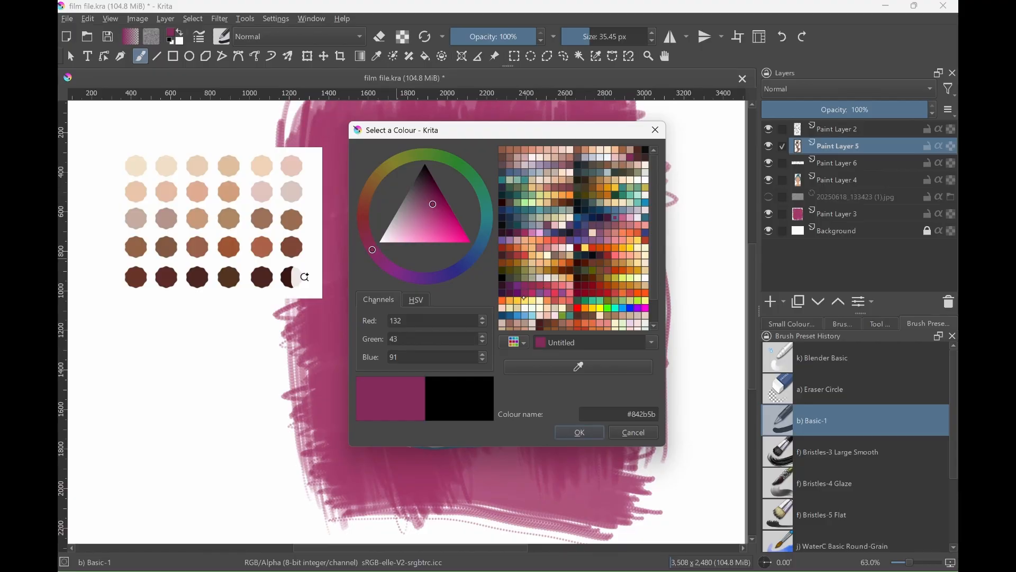
left_click(529, 232)
left_click(582, 432)
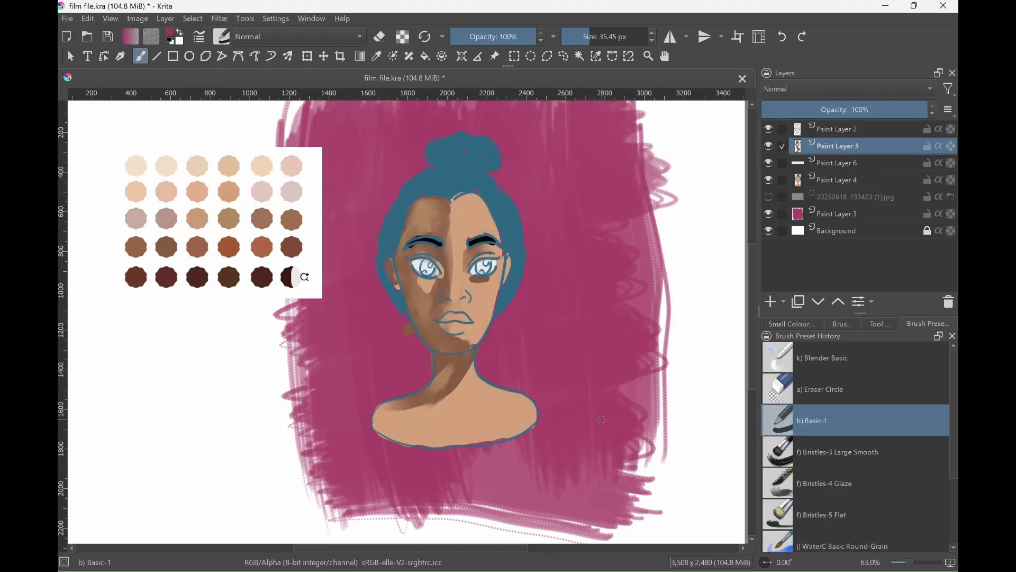
mouse_move(440, 317)
left_mouse_down()
mouse_move(465, 317)
mouse_move(458, 330)
mouse_move(450, 328)
mouse_move(465, 323)
left_mouse_up()
Paint the irises of both eyes black, undoing the stray line drawn across the portrait
key("d")
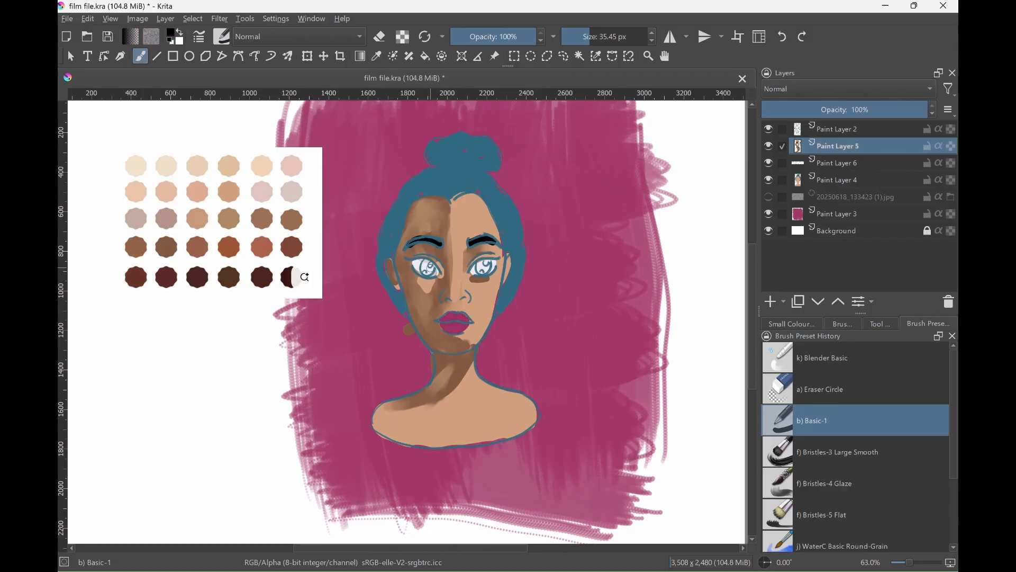
left_click_drag(427, 264, 556, 543)
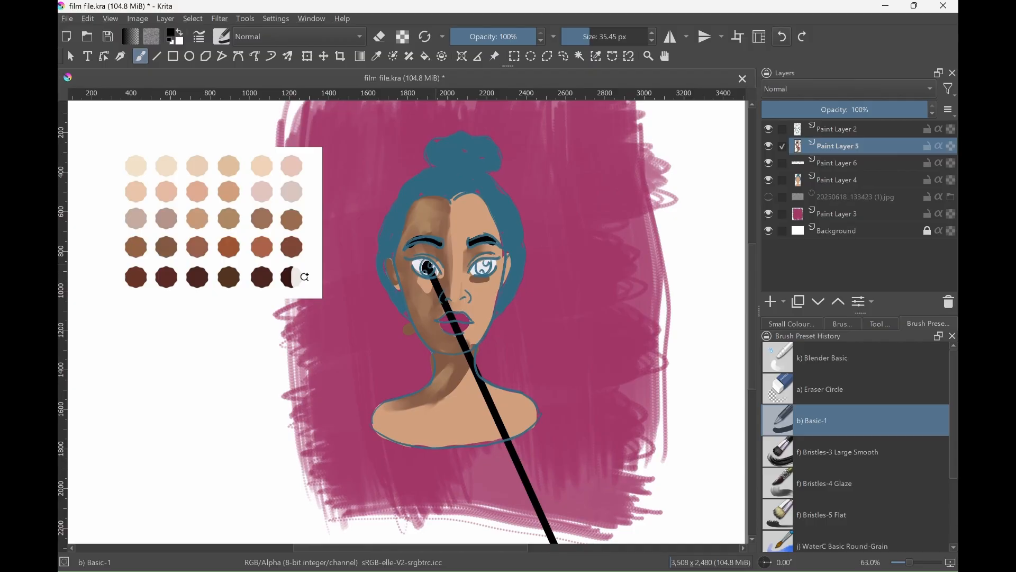
left_click(782, 37)
mouse_move(423, 268)
left_mouse_down()
mouse_move(488, 265)
mouse_move(491, 273)
mouse_move(489, 262)
left_mouse_up()
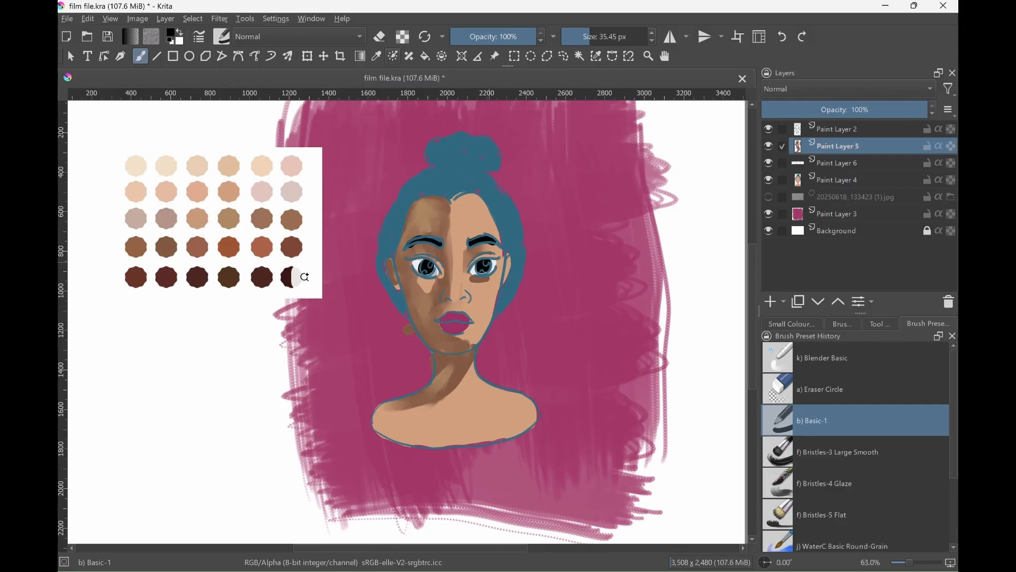
Add small white highlights to both irises and the lips, reduce the brush to 11.60 px and sample black from the eye
key("p")
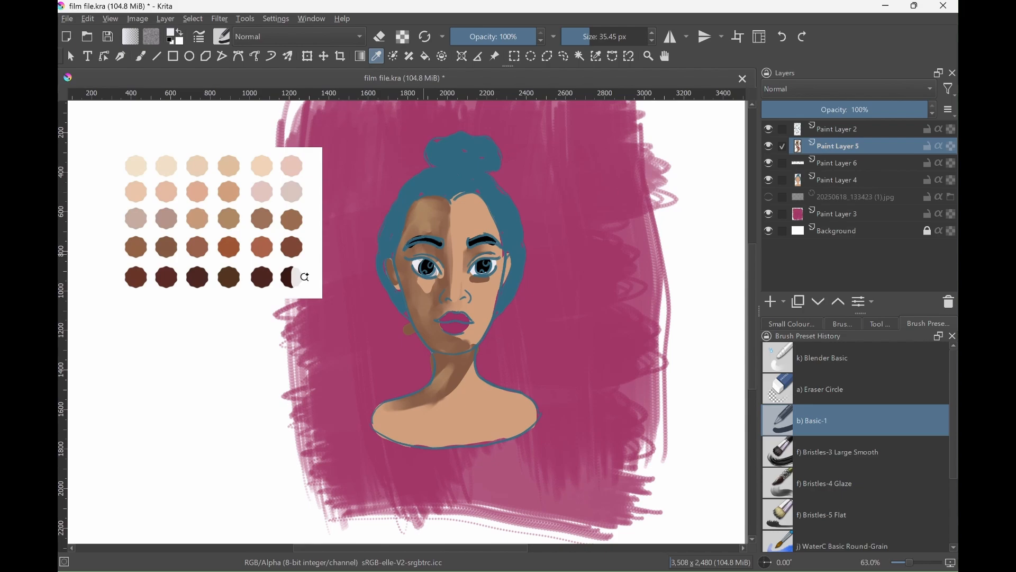
left_click_drag(587, 39, 577, 40)
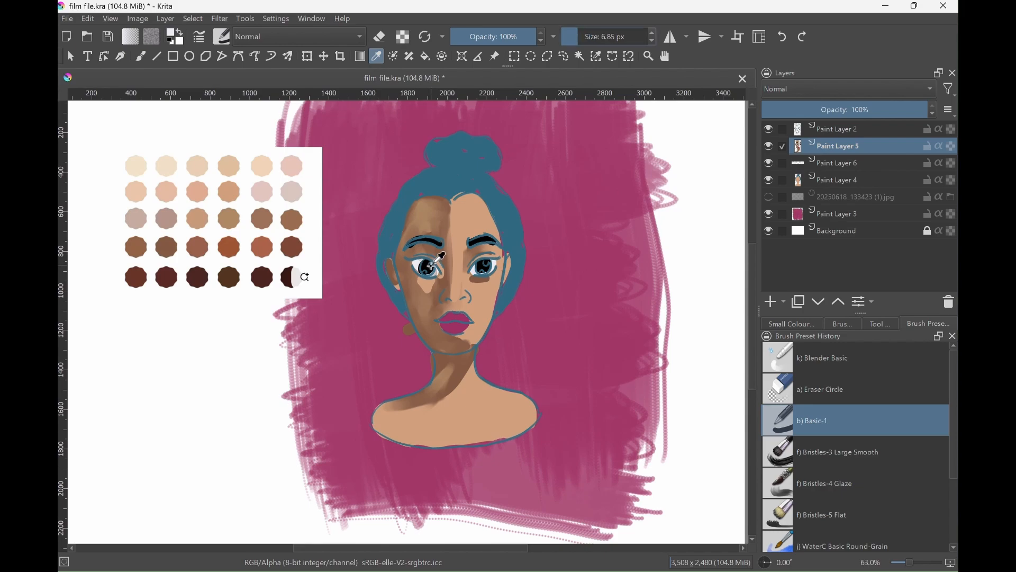
key("b")
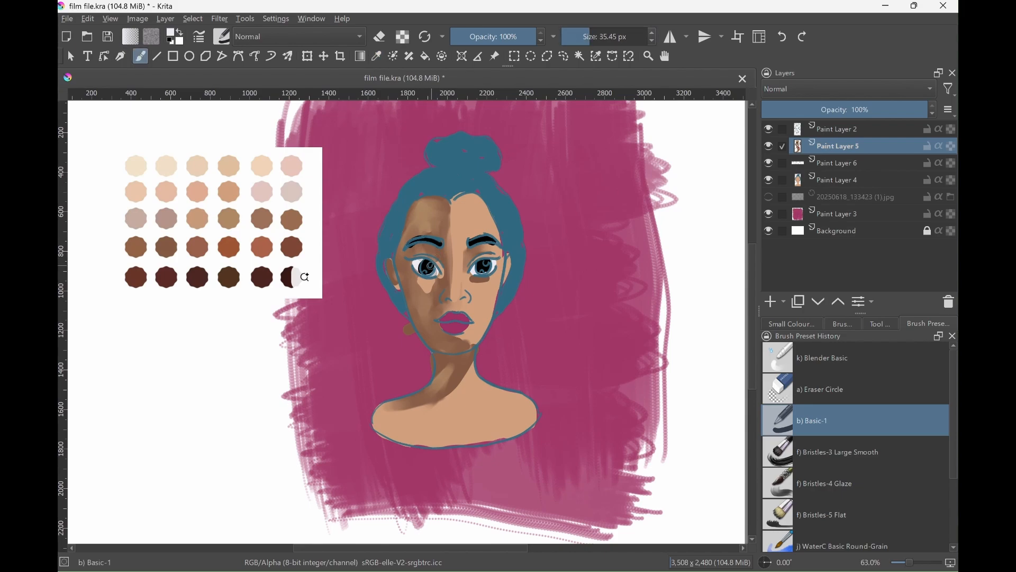
left_click(426, 270)
left_click(486, 266)
left_click(485, 262)
left_click(483, 269)
left_click_drag(589, 38, 581, 37)
left_click(485, 273, "ctrl")
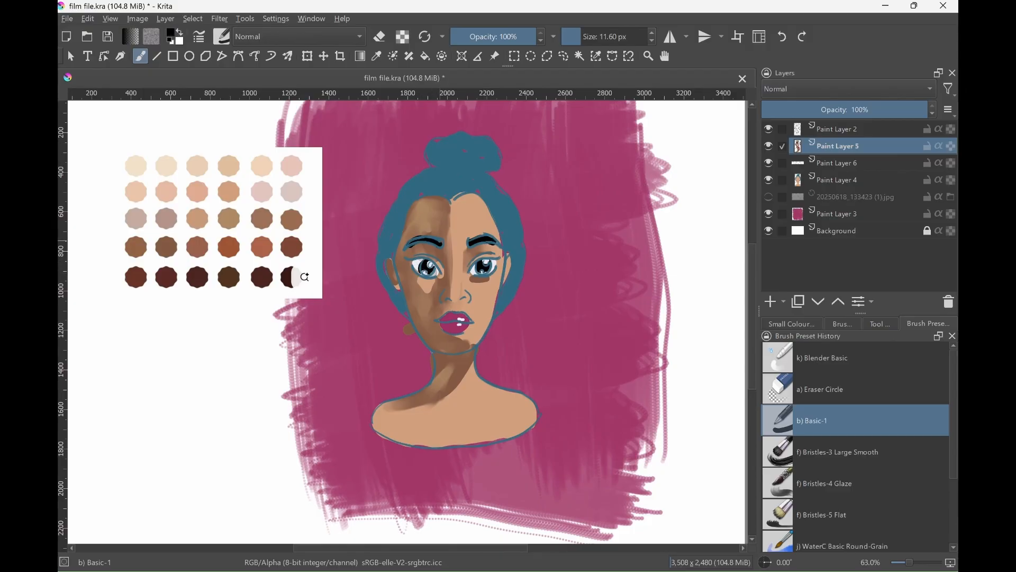
Blend the shadow edge on the lower neck and shoulder with the Blender Basic brush at 50 px
key("/")
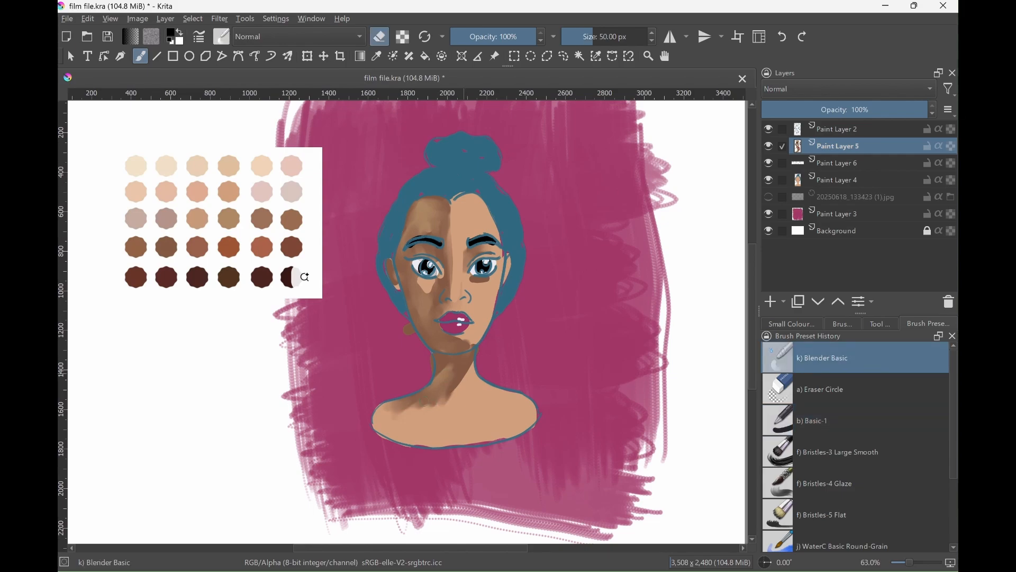
left_click_drag(444, 402, 403, 412)
Sample a brown swatch from the fourth row and shade the underside of the nose with Basic-1 at 11.60 px
key("p")
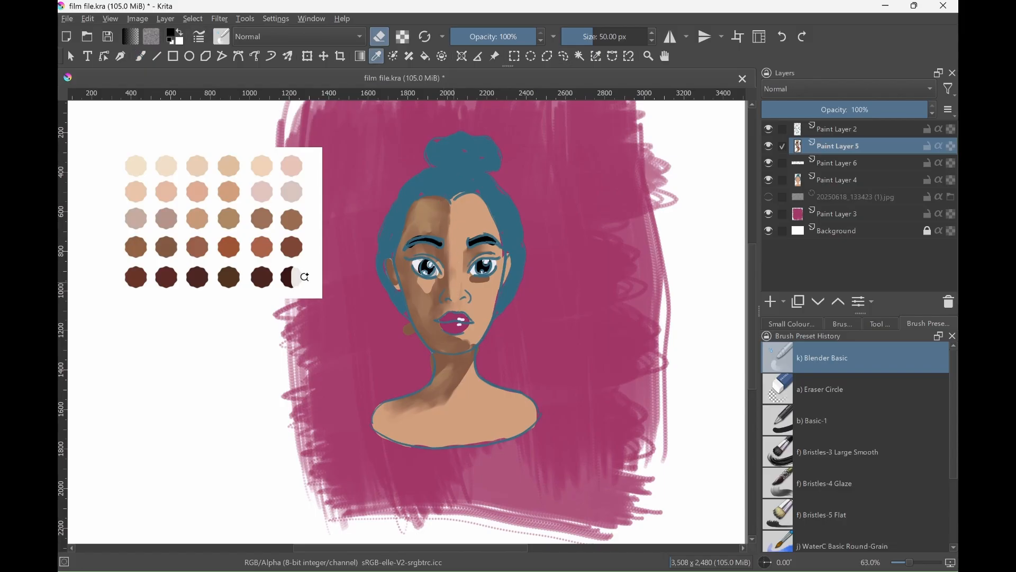
left_click(144, 242)
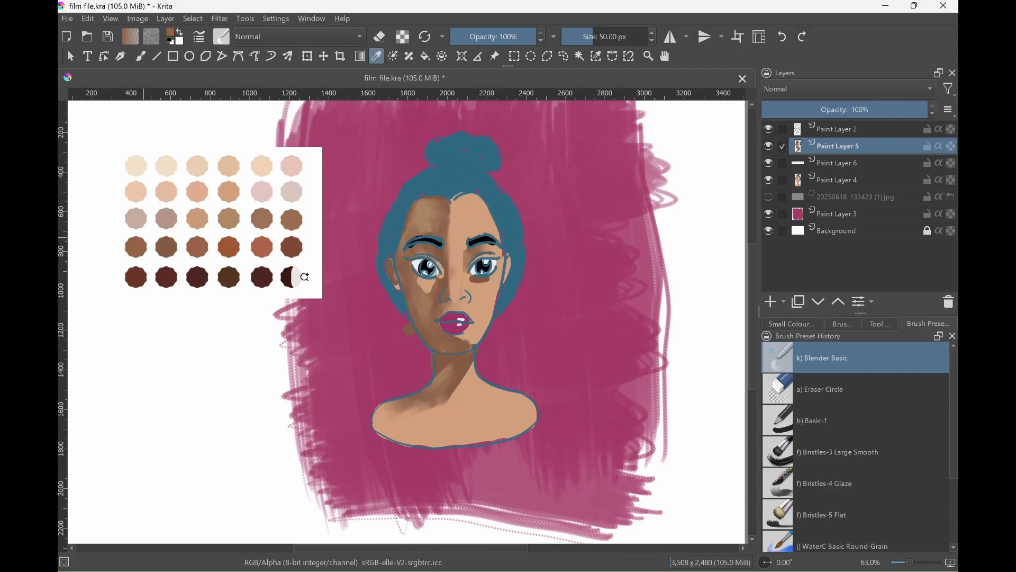
key("b")
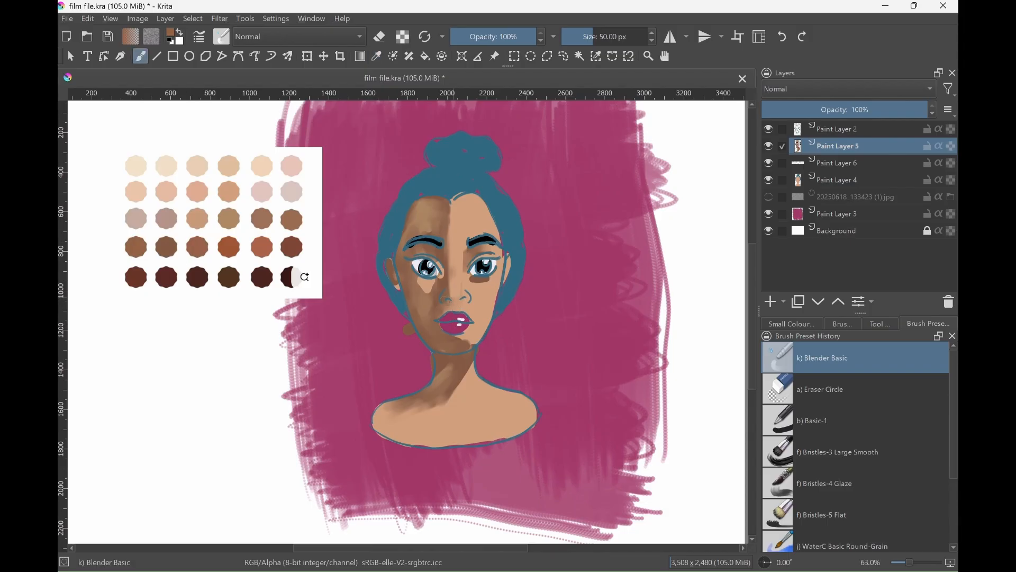
key("slash")
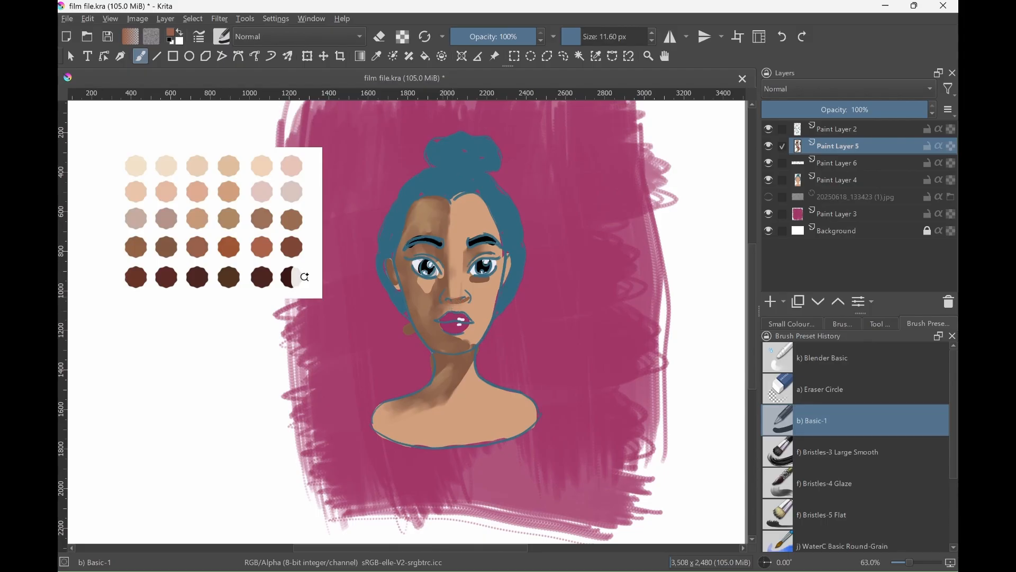
left_click_drag(468, 299, 452, 309)
Sample the dark red-brown first swatch in the fifth row and paint accents under the nose, along its bridge, and on the chin and neck
key("p")
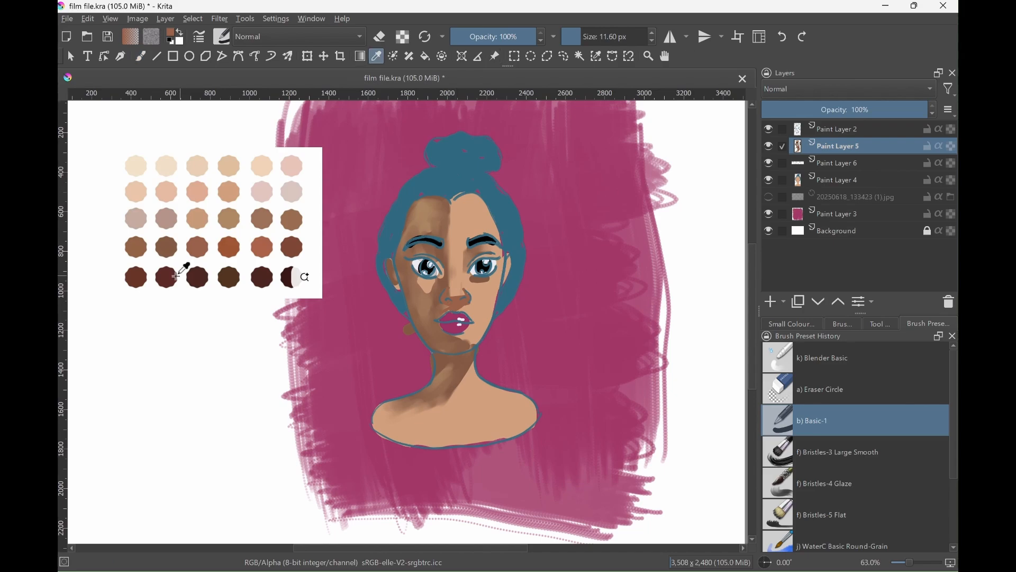
left_click(141, 273)
left_click(302, 277)
left_click(141, 270)
key("b")
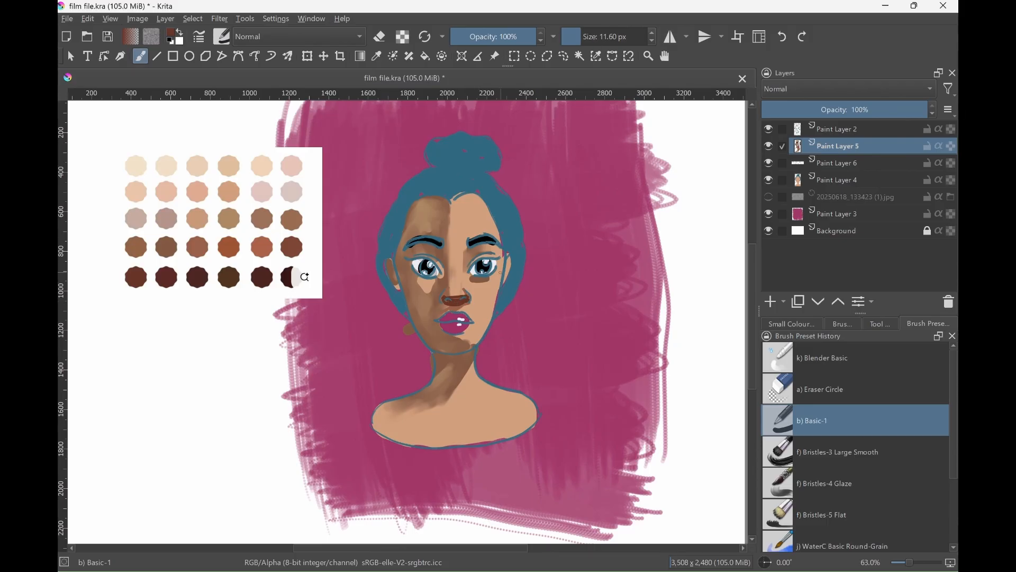
mouse_move(467, 263)
left_mouse_down()
mouse_move(467, 276)
mouse_move(468, 254)
mouse_move(466, 263)
left_mouse_up()
mouse_move(433, 342)
left_mouse_down()
mouse_move(450, 346)
mouse_move(447, 387)
mouse_move(435, 393)
left_mouse_up()
mouse_move(465, 276)
left_mouse_down()
mouse_move(462, 291)
mouse_move(448, 287)
left_mouse_up()
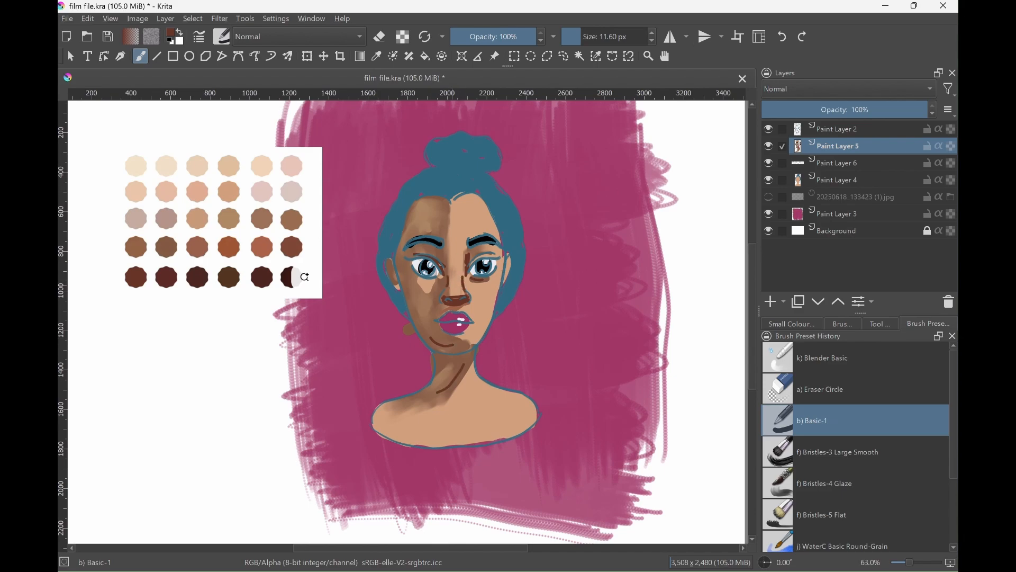
Sample the pale cream first swatch of the top row and paint highlights on the nose bridge, cheek, forehead and shoulder with Basic-1 at 11.60 px
key("p")
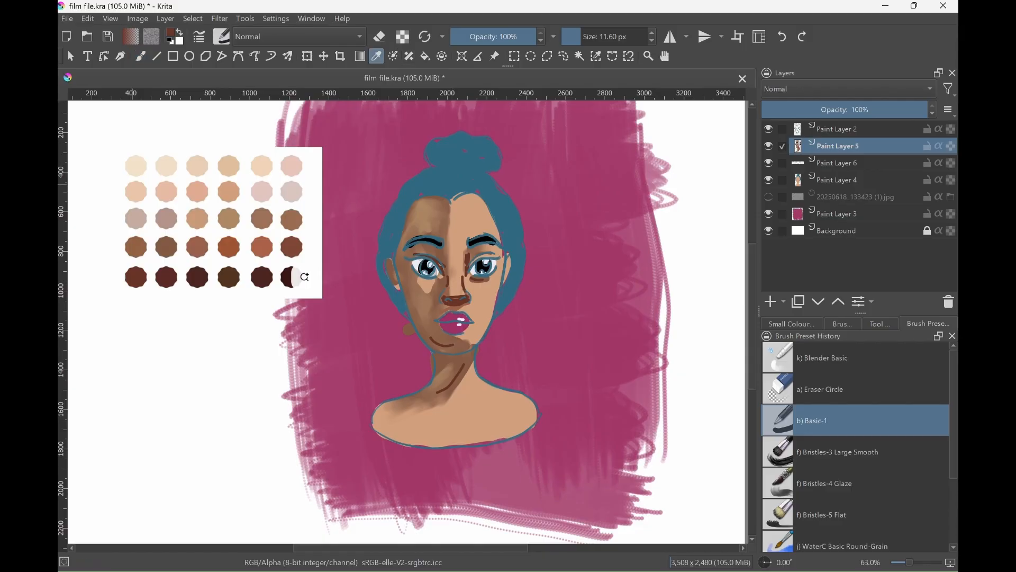
left_click(137, 162)
key("b")
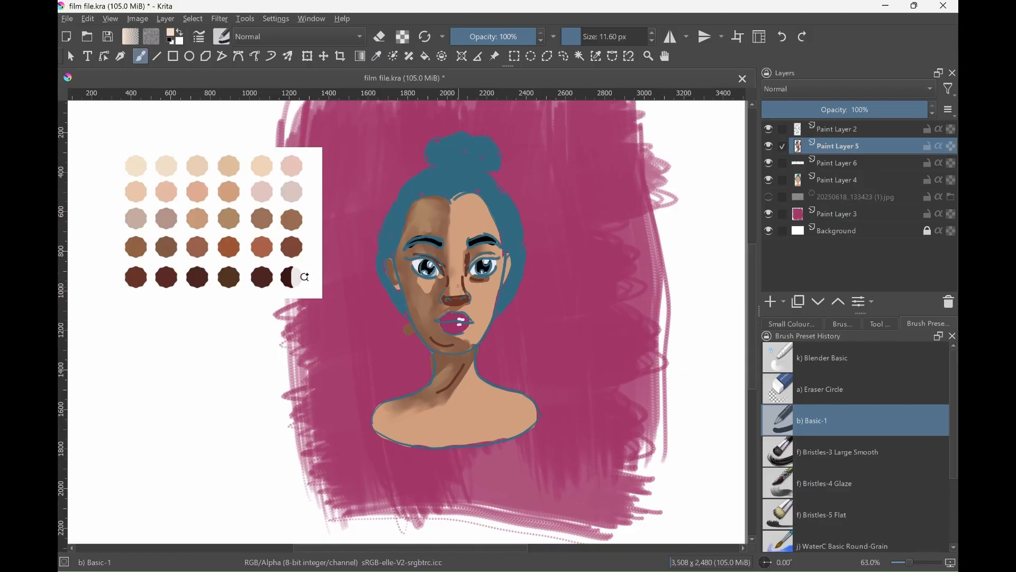
left_click_drag(458, 286, 457, 245)
left_click_drag(496, 277, 480, 293)
left_click_drag(467, 211, 477, 212)
mouse_move(504, 401)
left_mouse_down()
mouse_move(520, 414)
mouse_move(506, 420)
left_mouse_up()
Blend the cream highlights and the dark nose and neck accents into the skin with the Blender Basic brush at 50 px
left_click(862, 350)
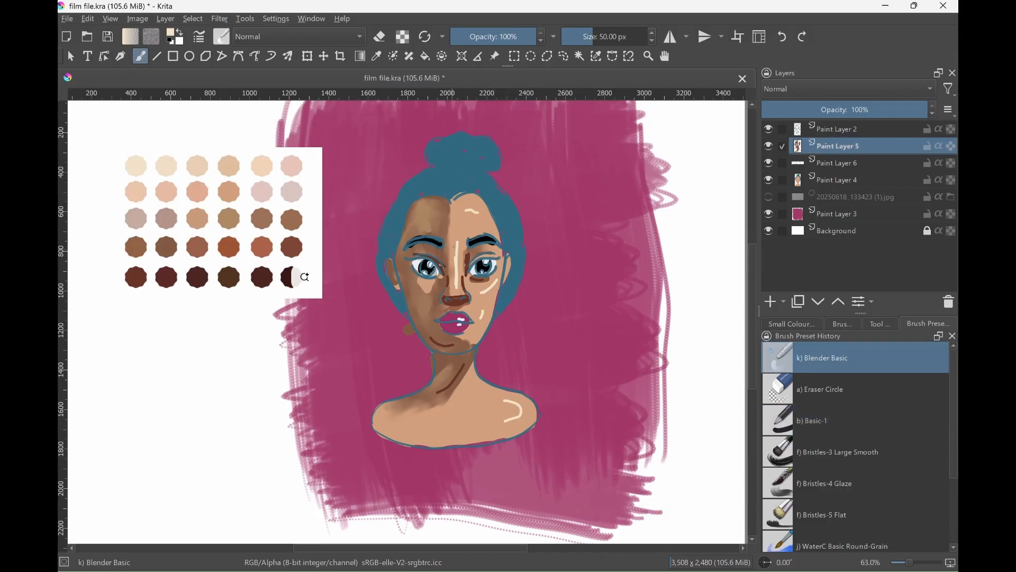
left_click_drag(455, 239, 454, 287)
left_click_drag(466, 218, 474, 212)
mouse_move(455, 282)
left_mouse_down()
mouse_move(452, 301)
mouse_move(490, 290)
mouse_move(476, 329)
left_mouse_up()
mouse_move(458, 385)
left_mouse_down()
mouse_move(462, 371)
mouse_move(406, 408)
mouse_move(450, 378)
left_mouse_up()
left_click_drag(504, 401, 523, 419)
left_click_drag(443, 405, 392, 415)
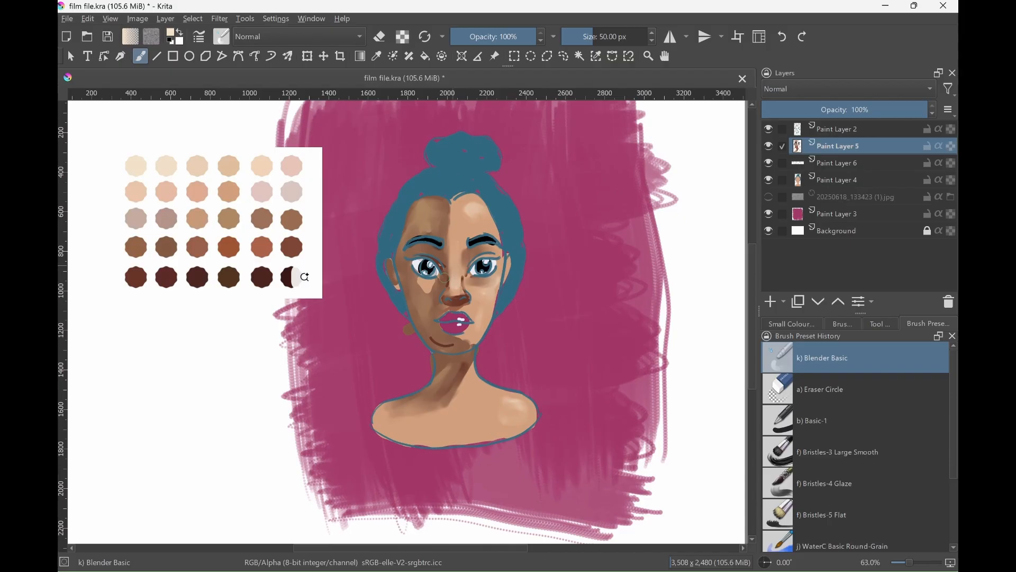
Set up Bristles-4 Glaze with a very pale grey, undo a trial stroke on the eye and reduce the brush to 21.35 px
left_click(832, 484)
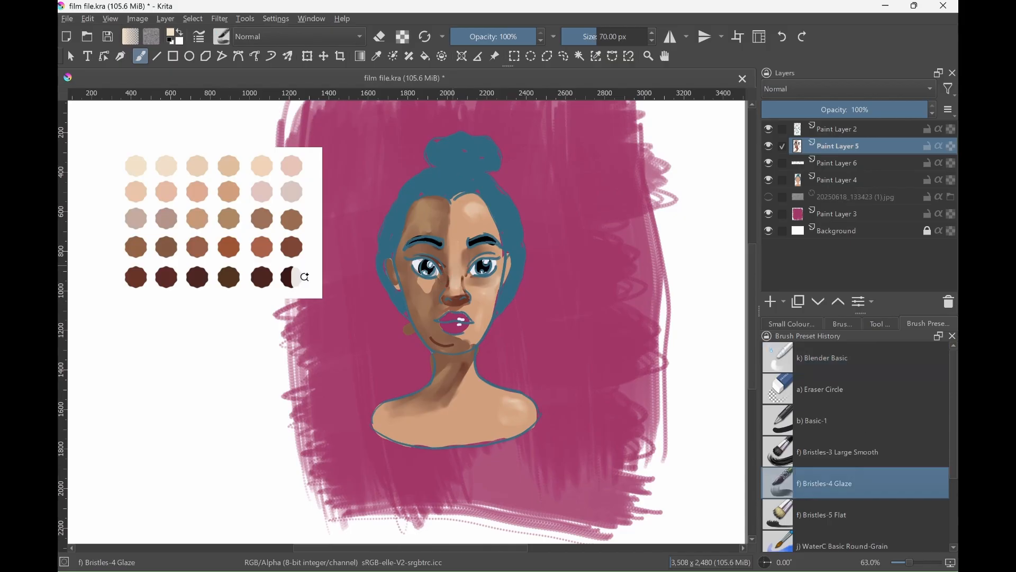
left_click(170, 36)
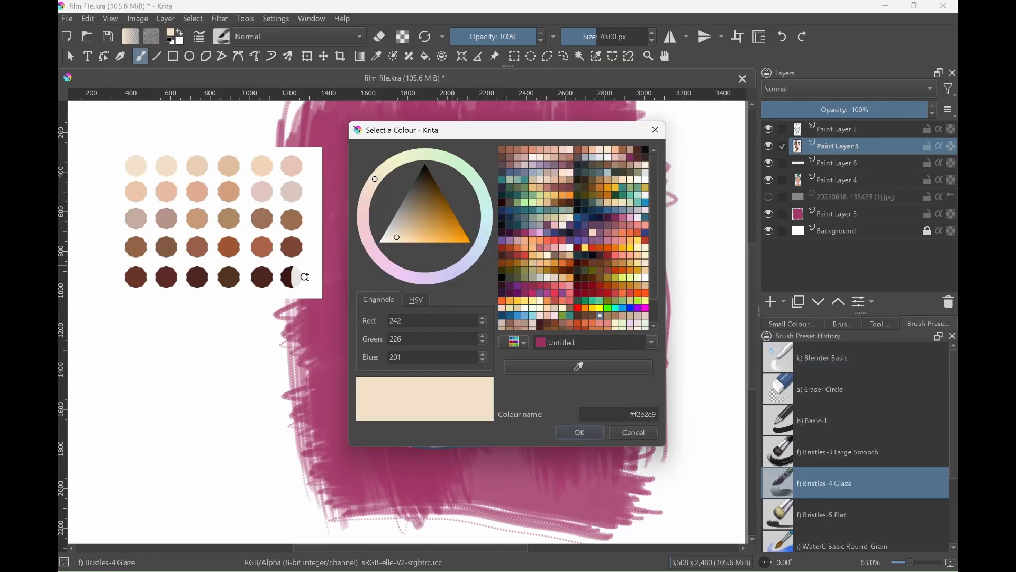
left_click(599, 157)
left_click(579, 433)
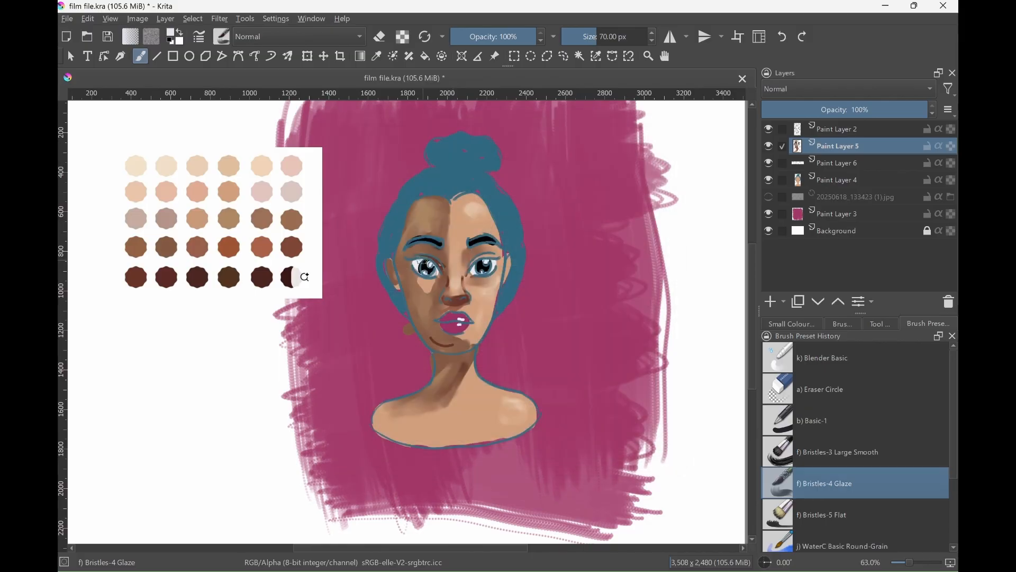
left_click_drag(423, 262, 422, 262)
left_click(783, 37)
left_click(585, 37)
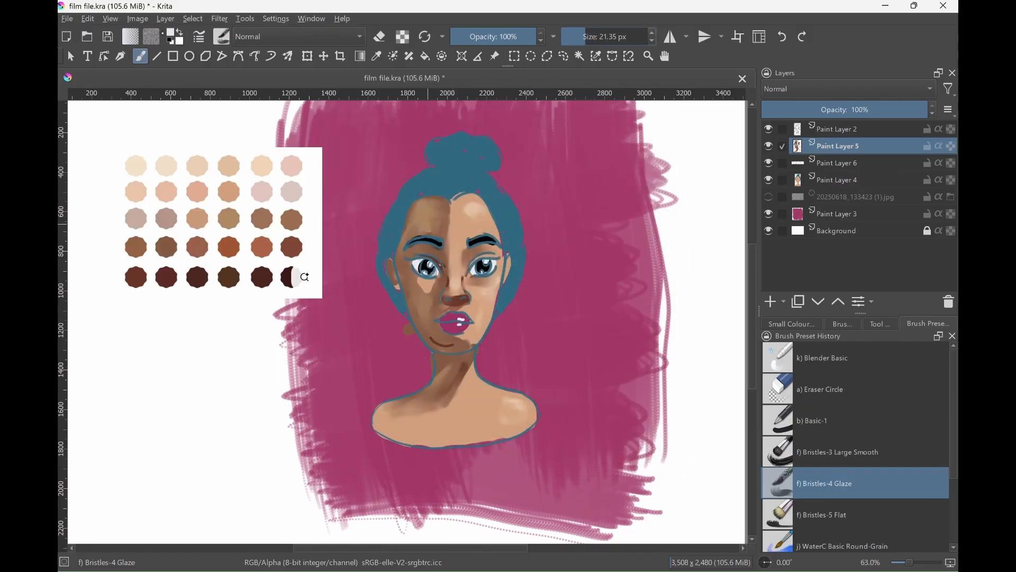
Shade the eye whites with pale blue-grey #bcc8d8, and soften the dark chin accent with Blender Basic at 50 px
left_click(171, 33)
left_click(592, 157)
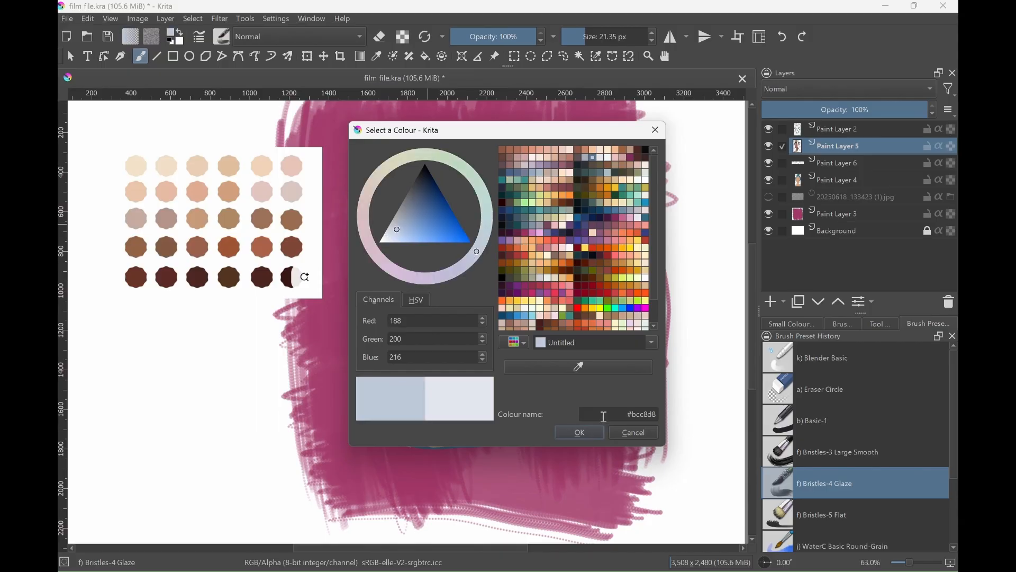
left_click(580, 432)
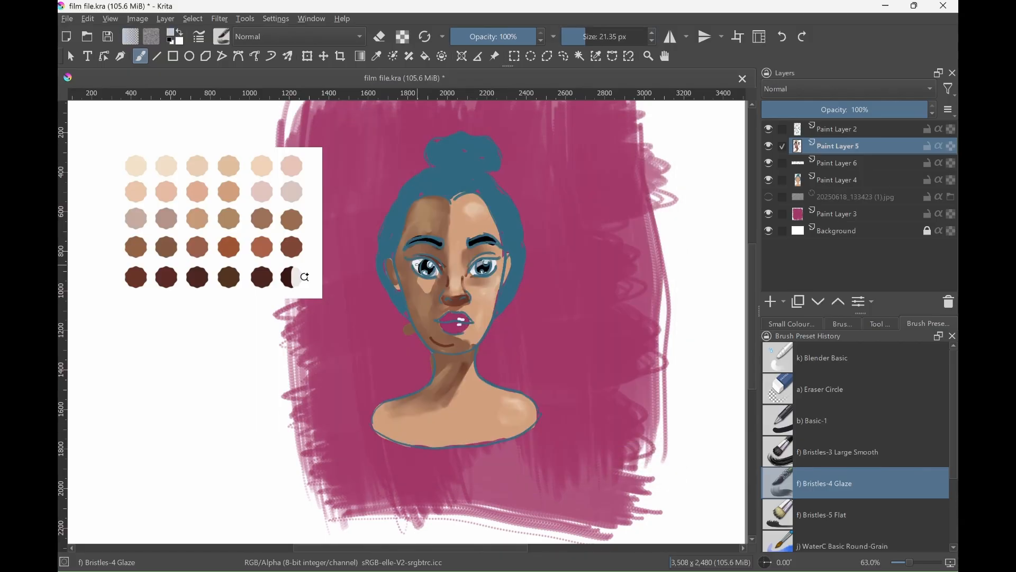
left_click(415, 264)
key("slash")
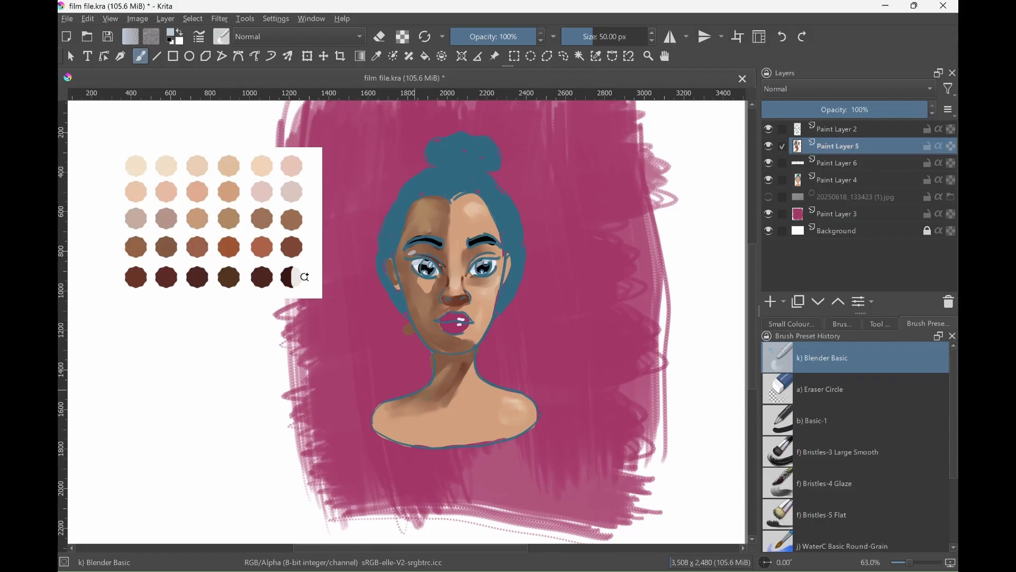
Sample the hair's teal, darken it to #25434f and shade the shadow side of the hair and bun with Bristles-3 Large Smooth at 61.25 px
left_click(376, 56)
left_click(445, 167)
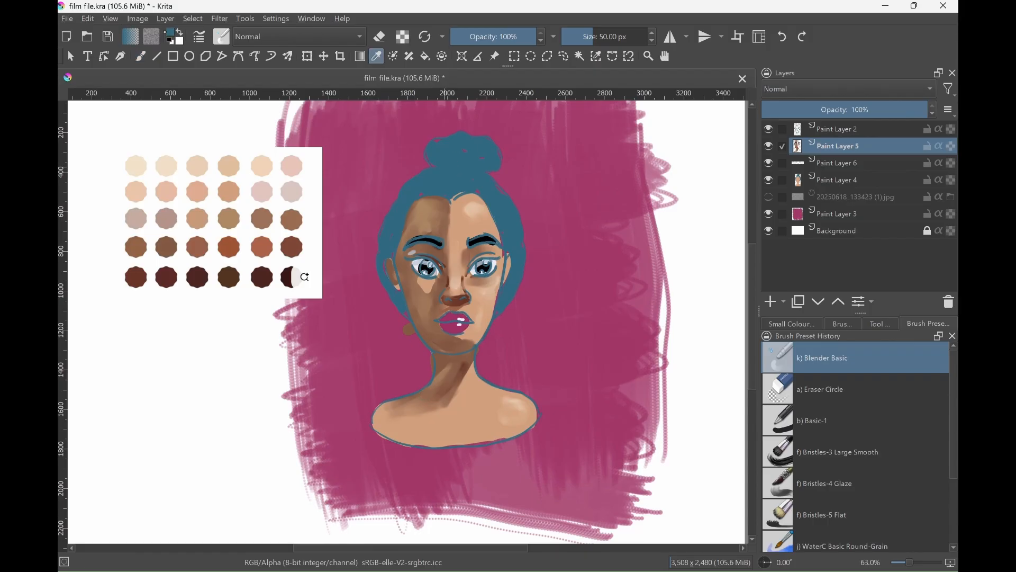
left_click(171, 33)
left_click_drag(429, 195, 425, 188)
left_click(580, 432)
left_click(863, 445)
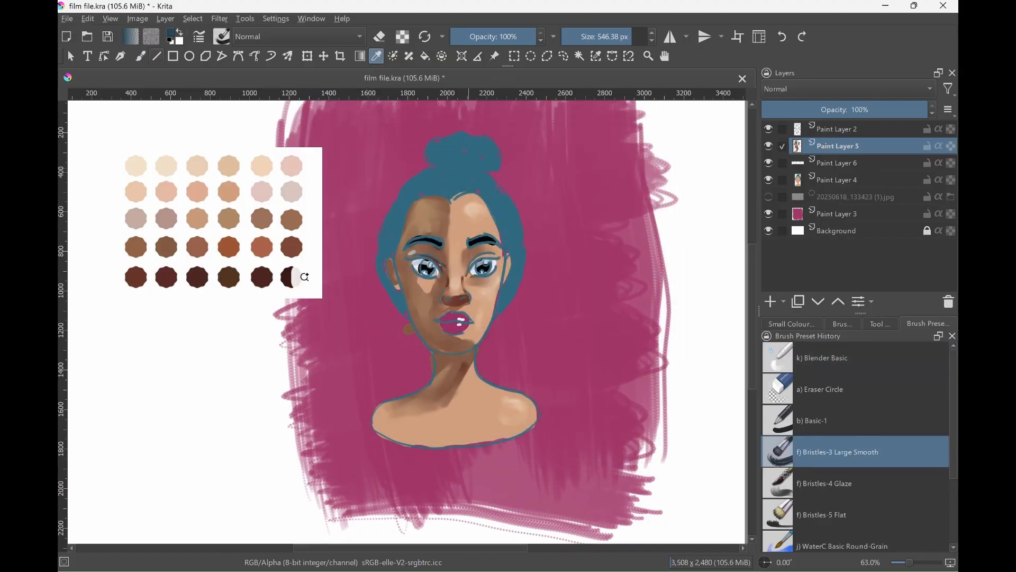
key("b")
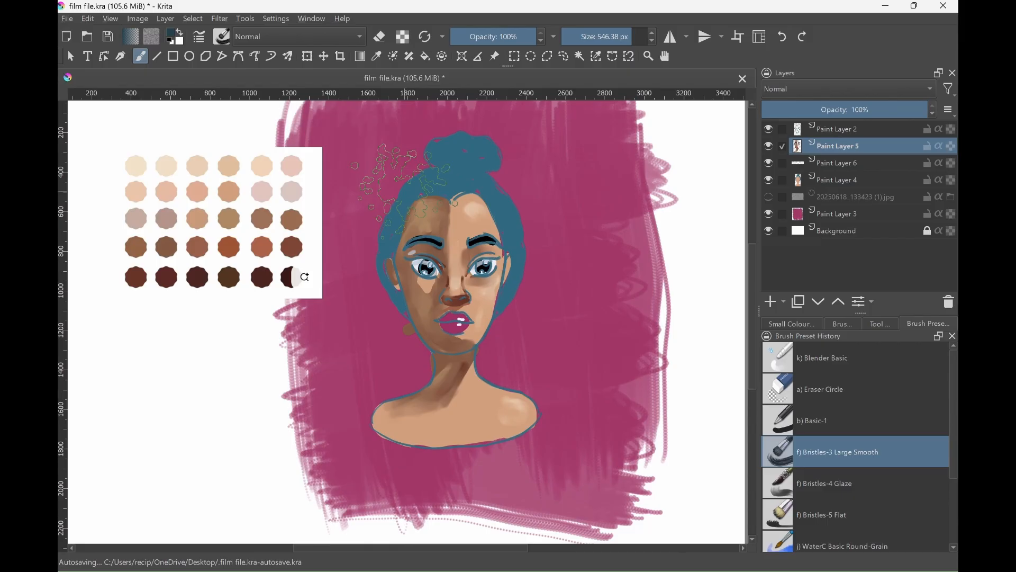
left_click_drag(608, 38, 595, 38)
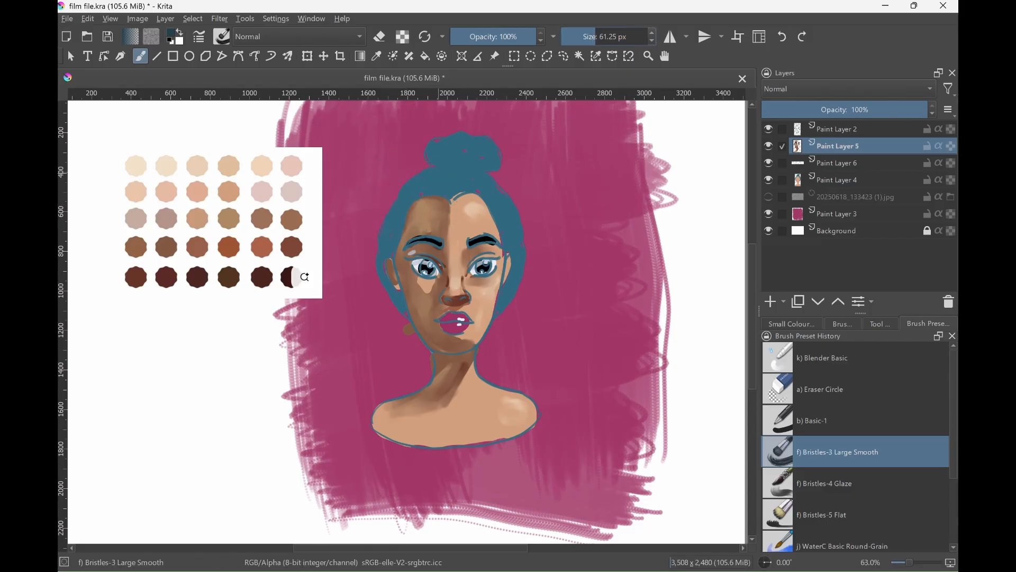
left_click_drag(416, 194, 393, 231)
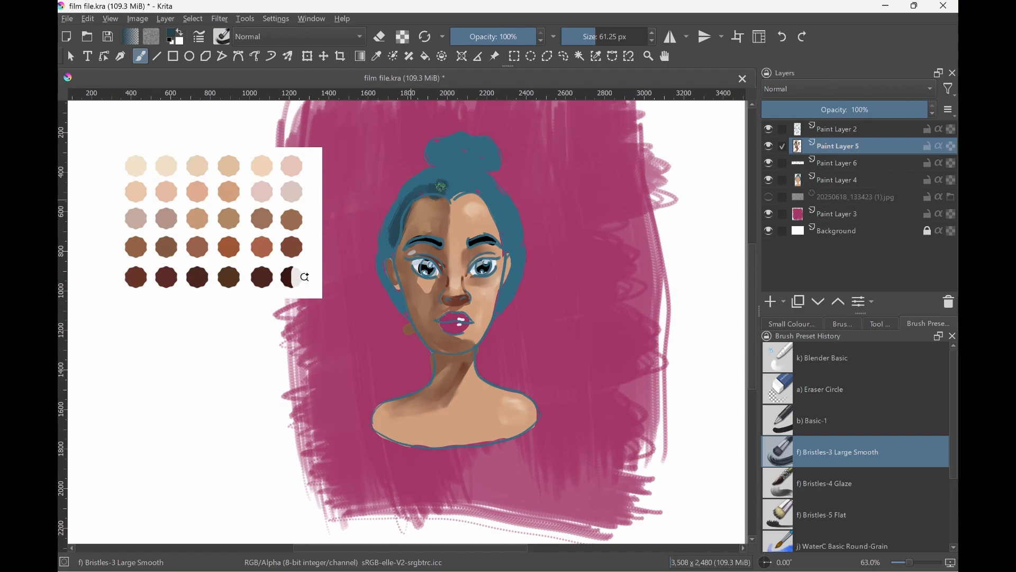
mouse_move(441, 187)
left_mouse_down()
mouse_move(419, 181)
mouse_move(393, 221)
mouse_move(379, 255)
mouse_move(396, 295)
left_mouse_up()
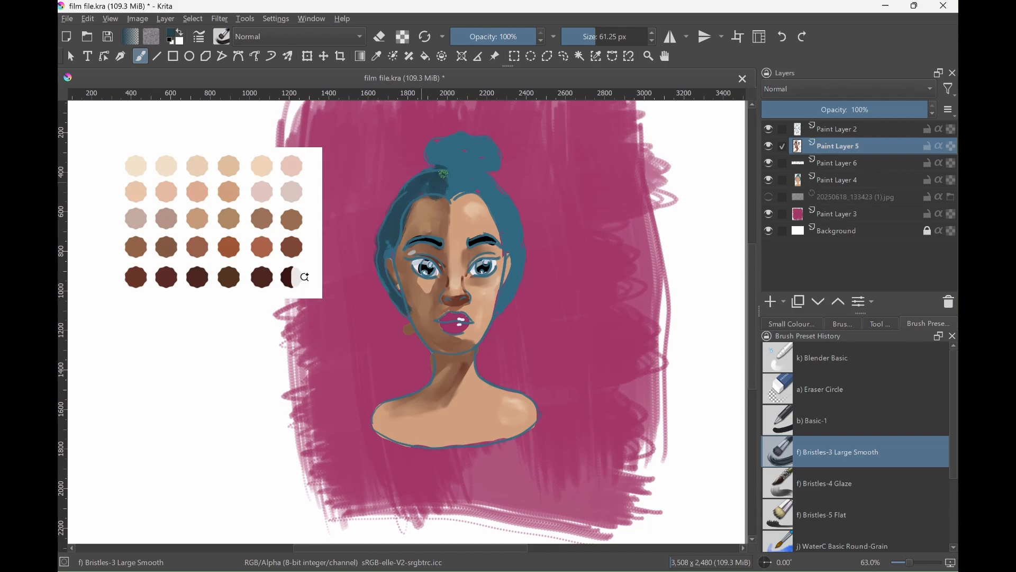
mouse_move(443, 173)
left_mouse_down()
mouse_move(433, 142)
mouse_move(464, 168)
left_mouse_up()
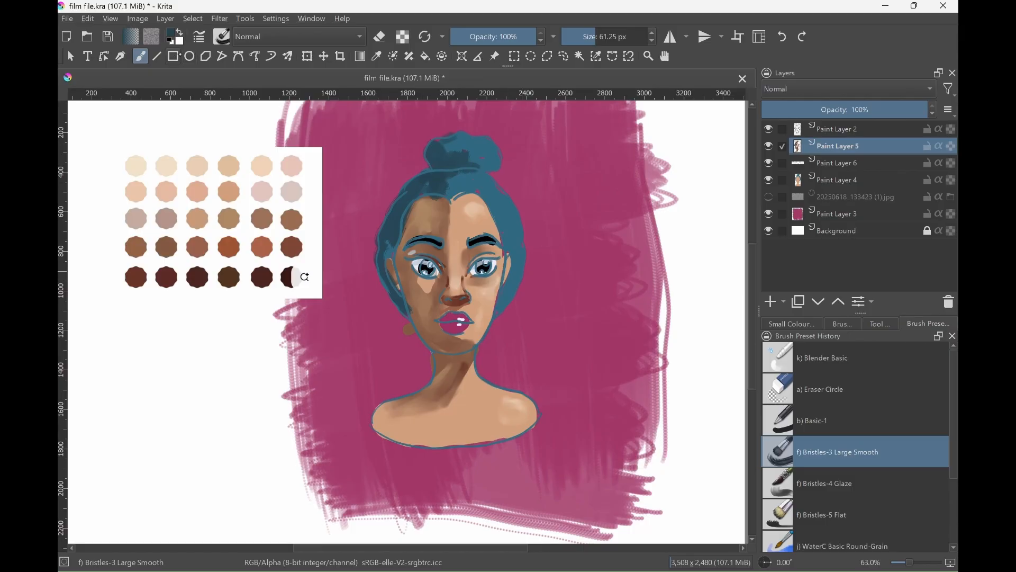
key("x")
key("x")
left_click(180, 41)
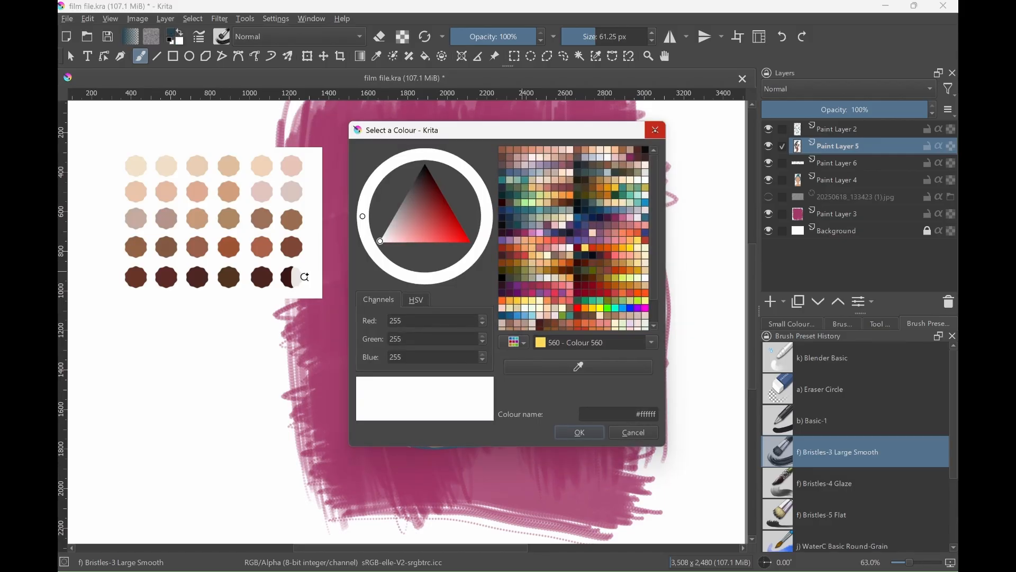
left_click(656, 130)
Highlight the lit side of the hair and bun in light blue #6fb2cc and sketch a sun with an arrow pointing toward the face
left_click(170, 33)
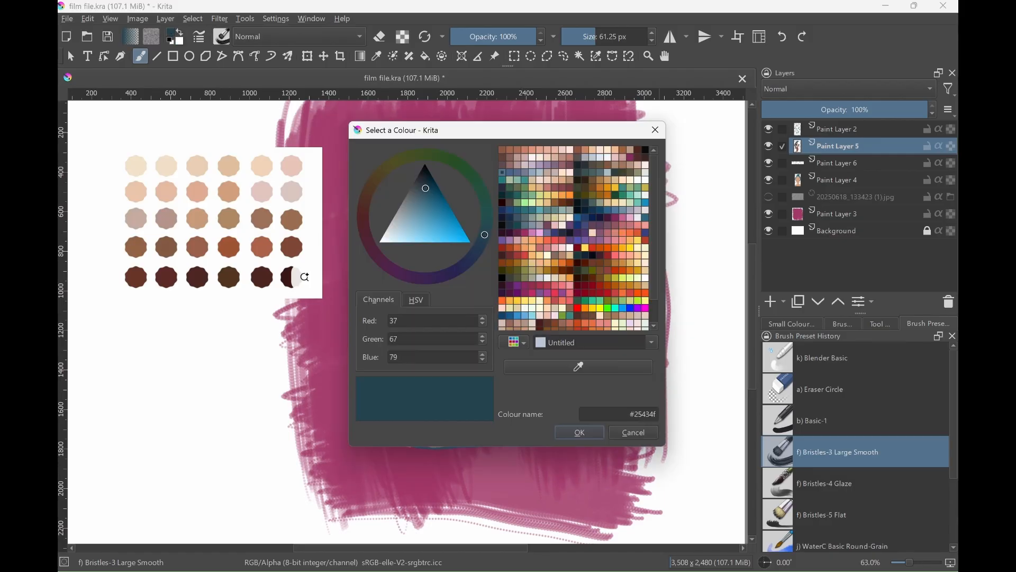
mouse_move(425, 212)
left_mouse_down()
mouse_move(422, 241)
mouse_move(422, 226)
left_mouse_up()
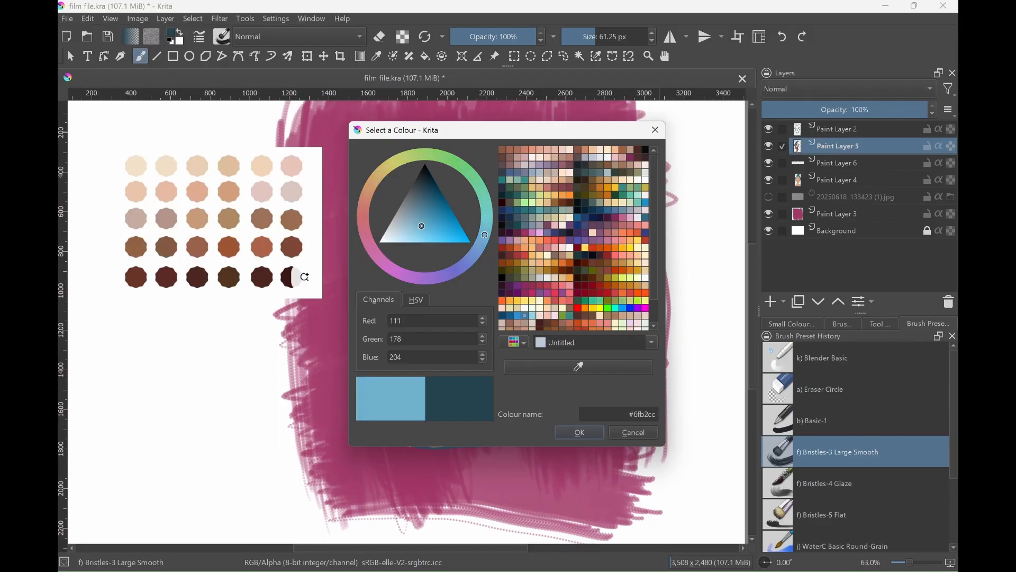
left_click(588, 431)
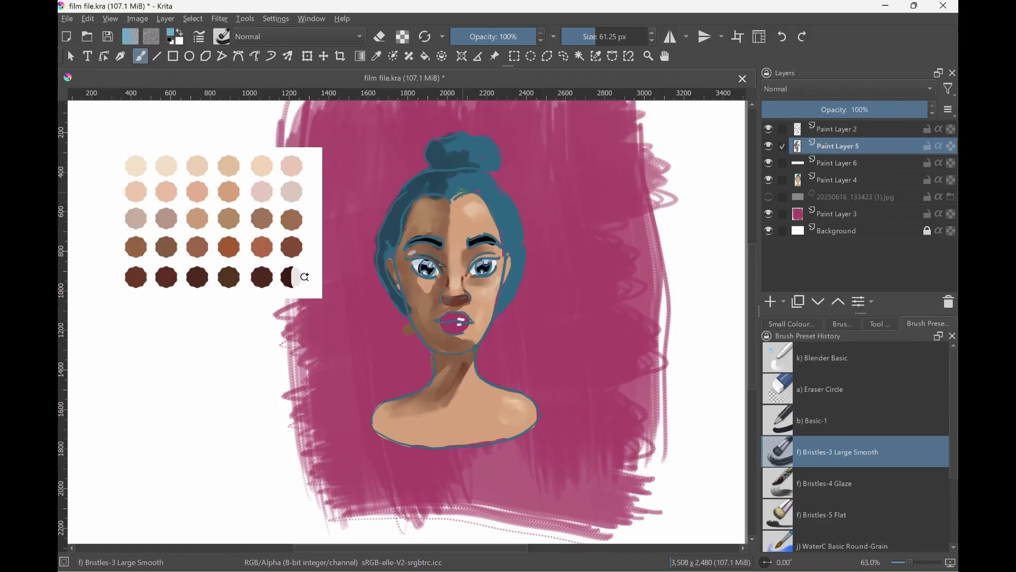
mouse_move(493, 207)
left_mouse_down()
mouse_move(516, 255)
mouse_move(498, 311)
left_mouse_up()
mouse_move(482, 156)
left_mouse_down()
mouse_move(469, 146)
mouse_move(489, 164)
left_mouse_up()
mouse_move(614, 195)
left_mouse_down()
mouse_move(592, 217)
mouse_move(624, 216)
mouse_move(623, 197)
mouse_move(641, 190)
mouse_move(605, 172)
left_mouse_up()
mouse_move(609, 200)
left_mouse_down()
mouse_move(587, 190)
mouse_move(603, 221)
mouse_move(560, 217)
mouse_move(551, 228)
mouse_move(573, 237)
left_mouse_up()
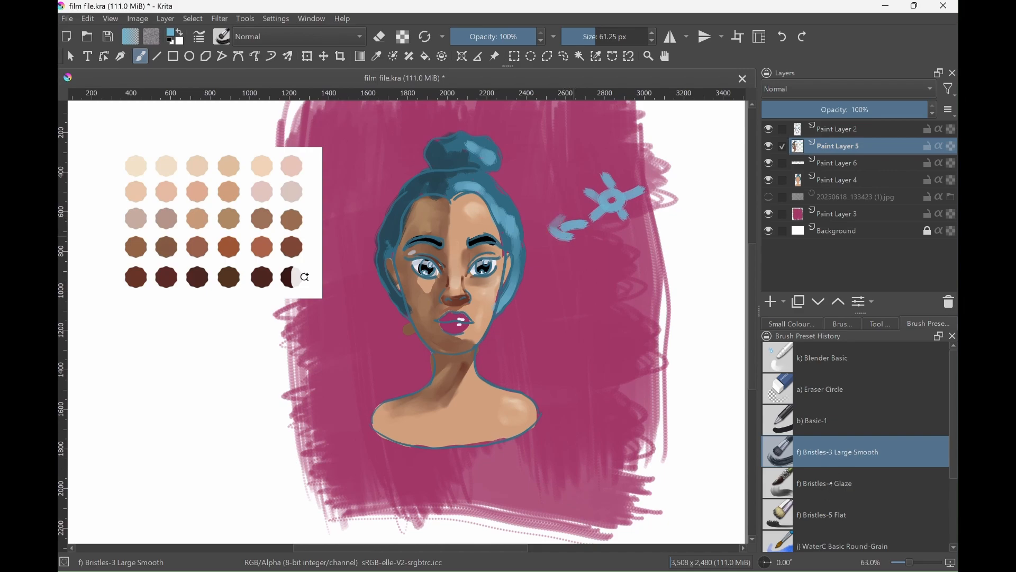
Add a new paint layer above Paint Layer 2 and draw the upper lash line of the lit-side eye in black with Basic-1 at 11.60 px
left_click(831, 420)
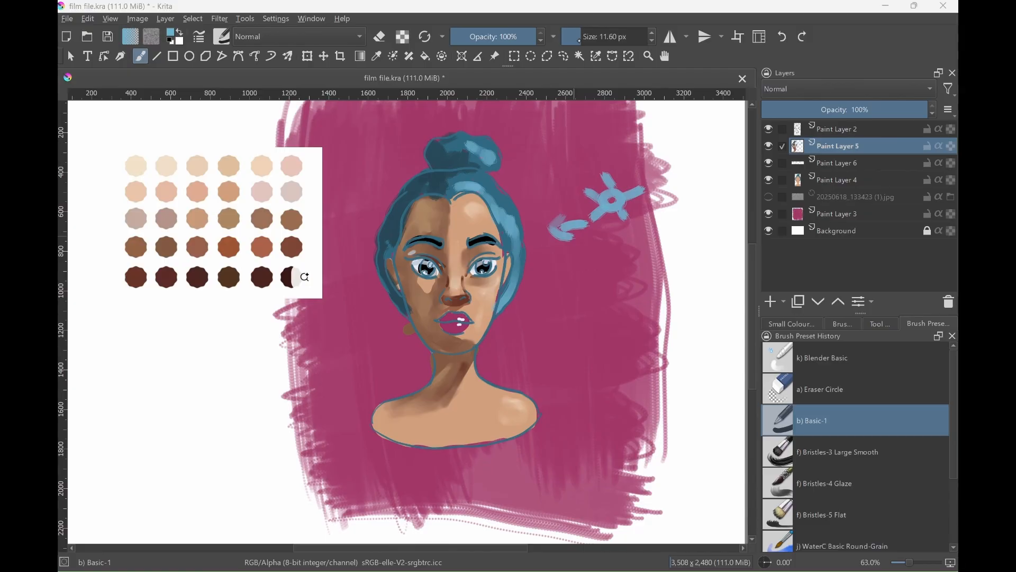
key("d")
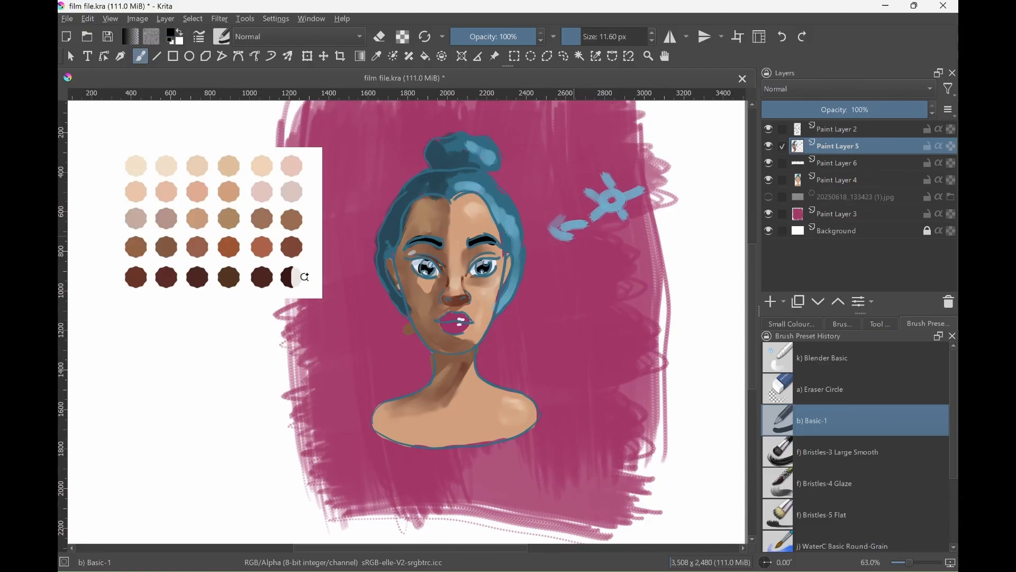
scroll(449, 293, "up", 4)
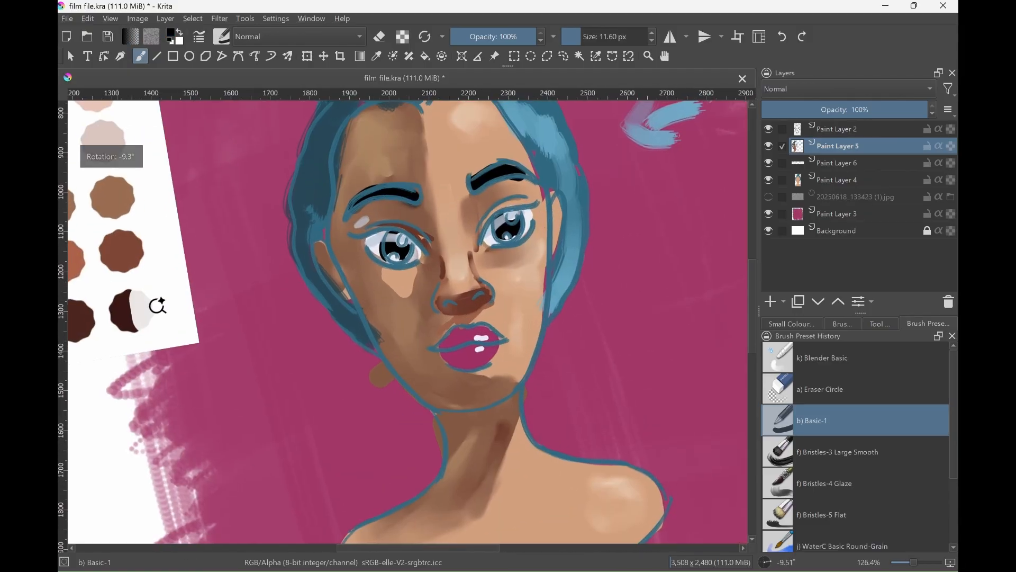
left_click_drag(480, 248, 487, 228)
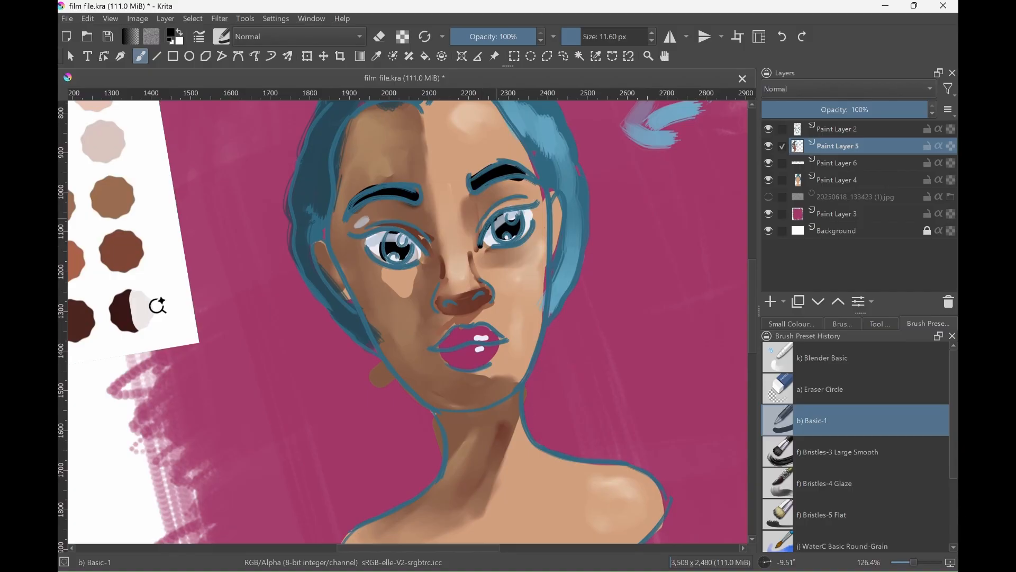
left_click(849, 127)
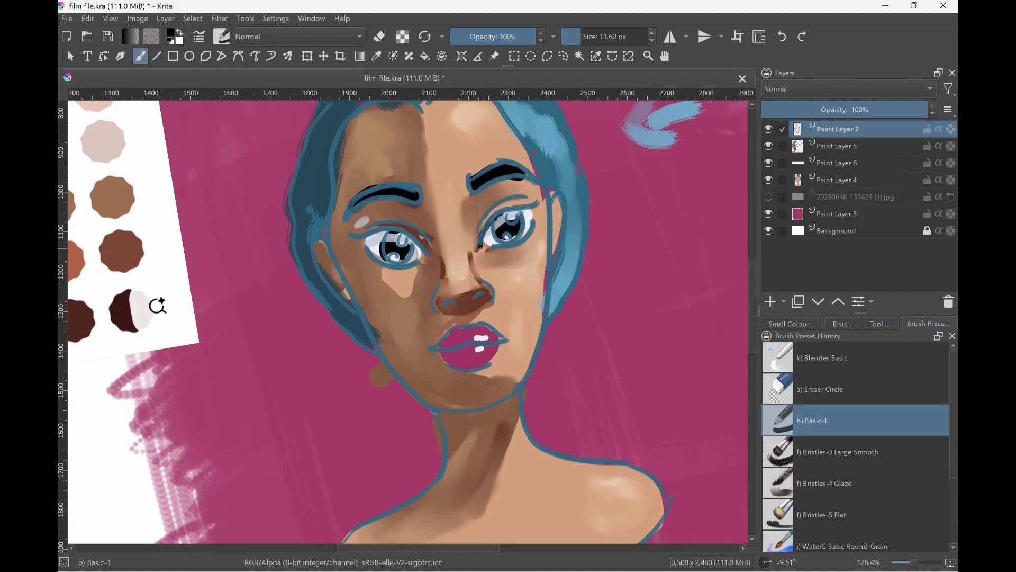
left_click(770, 301)
mouse_move(481, 247)
left_mouse_down()
mouse_move(495, 216)
mouse_move(538, 201)
left_mouse_up()
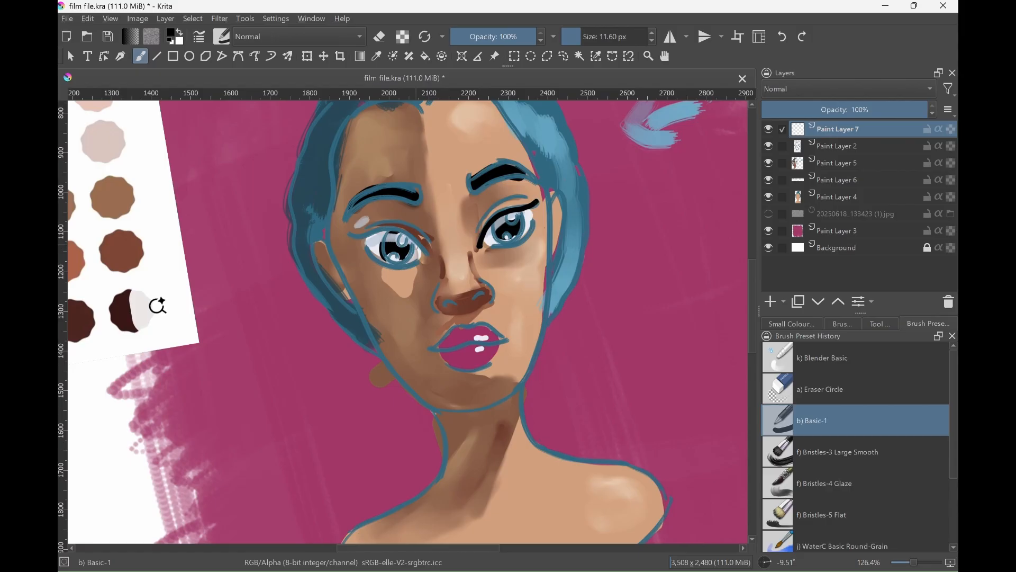
Draw the black upper lash line on the shadow-side eye, undoing the first attempt and redrawing it
mouse_move(429, 258)
left_mouse_down()
mouse_move(406, 237)
mouse_move(367, 227)
mouse_move(352, 240)
left_mouse_up()
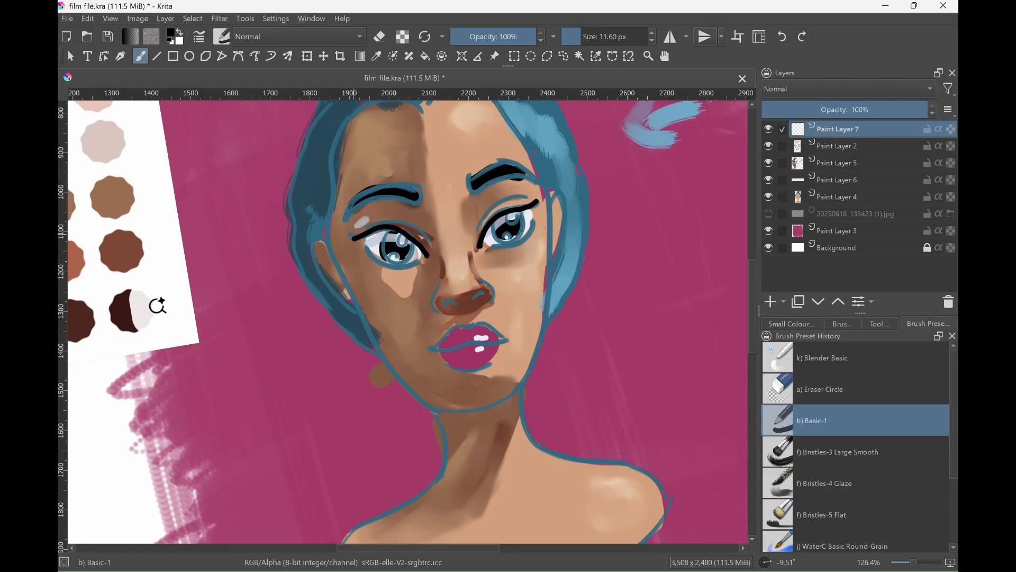
left_click(759, 36)
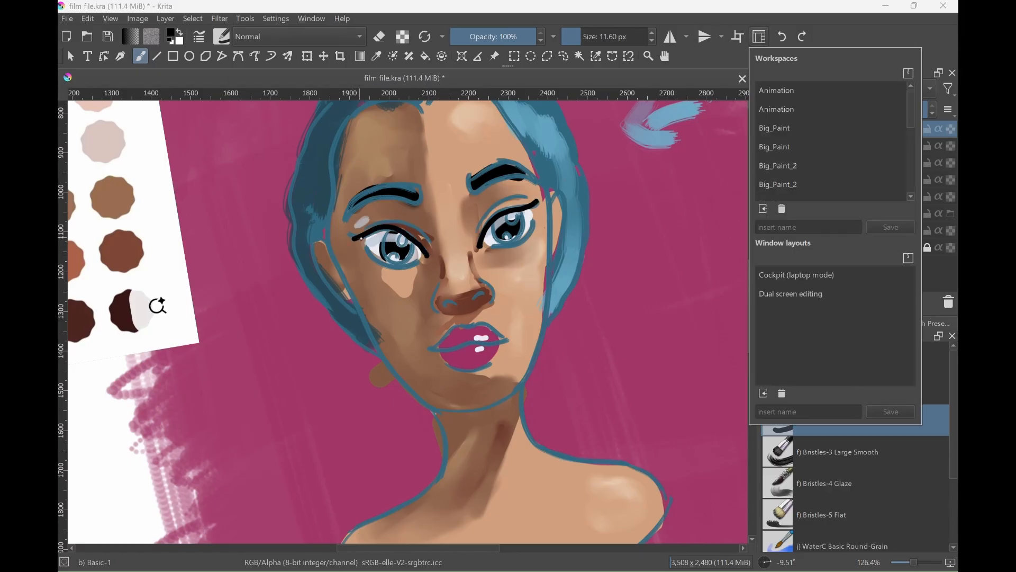
left_click(789, 35)
left_click(784, 36)
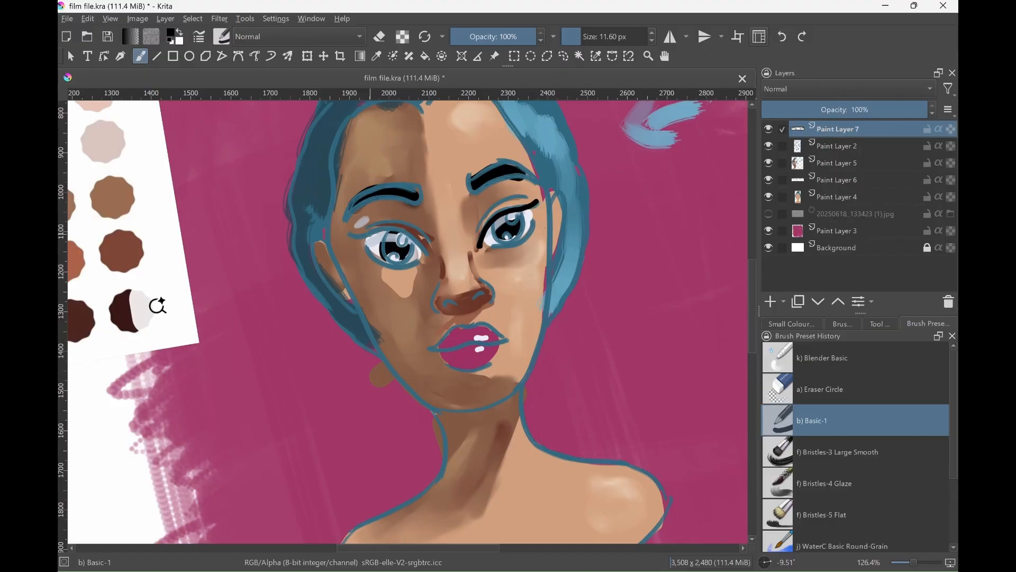
mouse_move(350, 234)
left_mouse_down()
mouse_move(397, 231)
mouse_move(423, 248)
mouse_move(391, 236)
left_mouse_up()
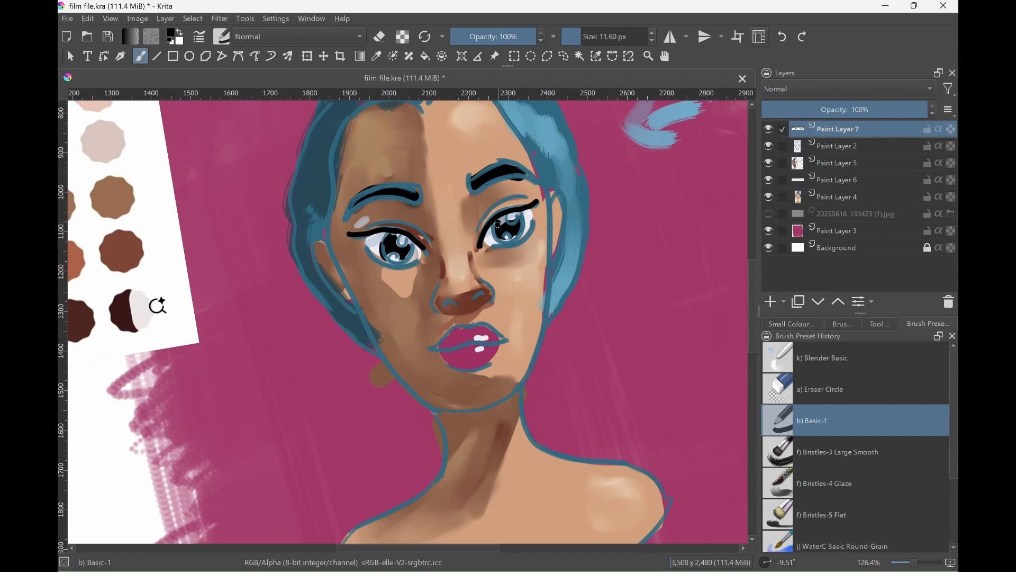
Line the outer lower edges of both eyes in black and add short lower lashes
left_click(515, 237)
left_click_drag(362, 243, 384, 264)
left_click_drag(533, 212, 524, 238)
mouse_move(371, 253)
left_mouse_down()
mouse_move(361, 259)
mouse_move(370, 265)
left_mouse_up()
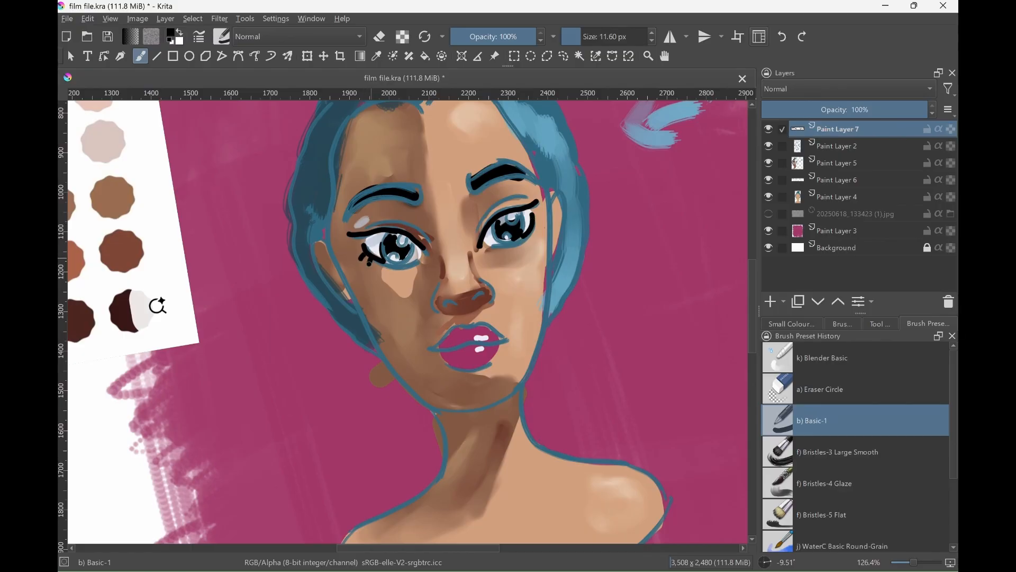
mouse_move(524, 235)
left_mouse_down()
mouse_move(534, 241)
mouse_move(536, 229)
left_mouse_up()
Undo a trial black stroke at the nostril and outline the lips and their parting line in black
scroll(539, 231, "down", 2)
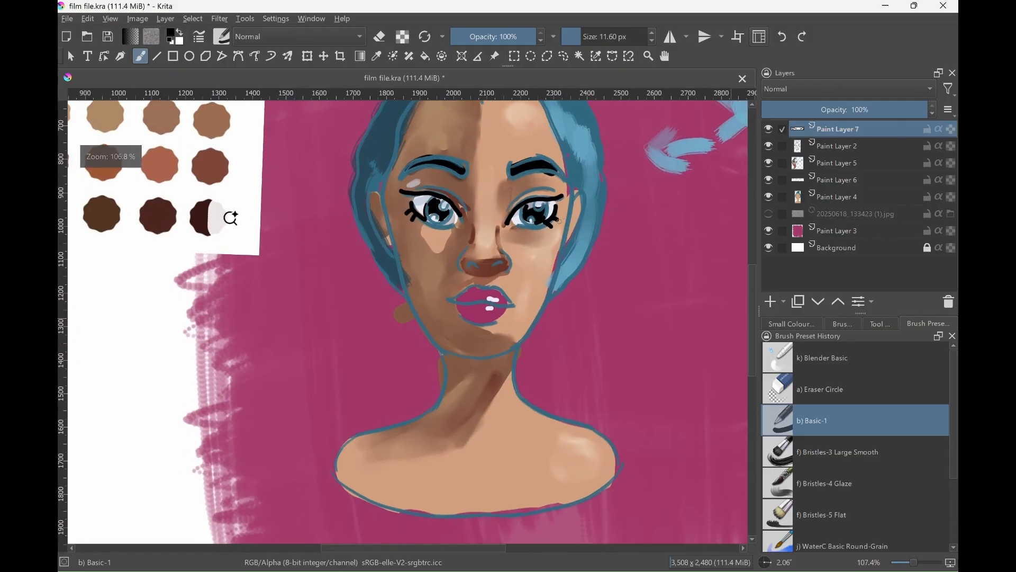
left_click_drag(462, 267, 471, 270)
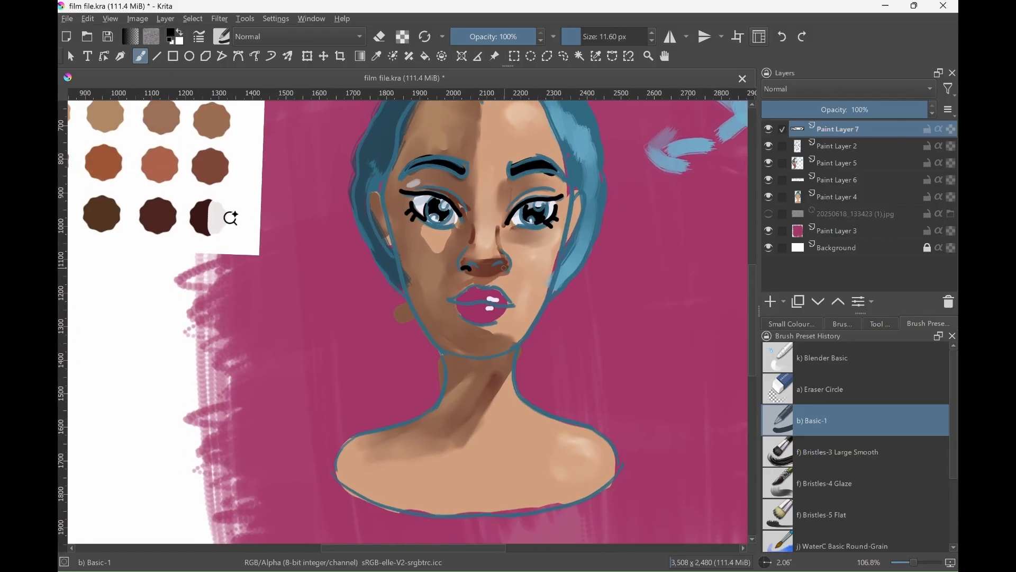
key("ctrl+z")
mouse_move(452, 298)
left_mouse_down()
mouse_move(502, 285)
mouse_move(512, 299)
mouse_move(458, 300)
mouse_move(514, 304)
mouse_move(463, 316)
mouse_move(484, 325)
mouse_move(515, 305)
mouse_move(477, 323)
mouse_move(501, 318)
left_mouse_up()
left_click(782, 37)
Outline both ears in black with Basic-1 at 11.60 px
scroll(407, 322, "down", 2)
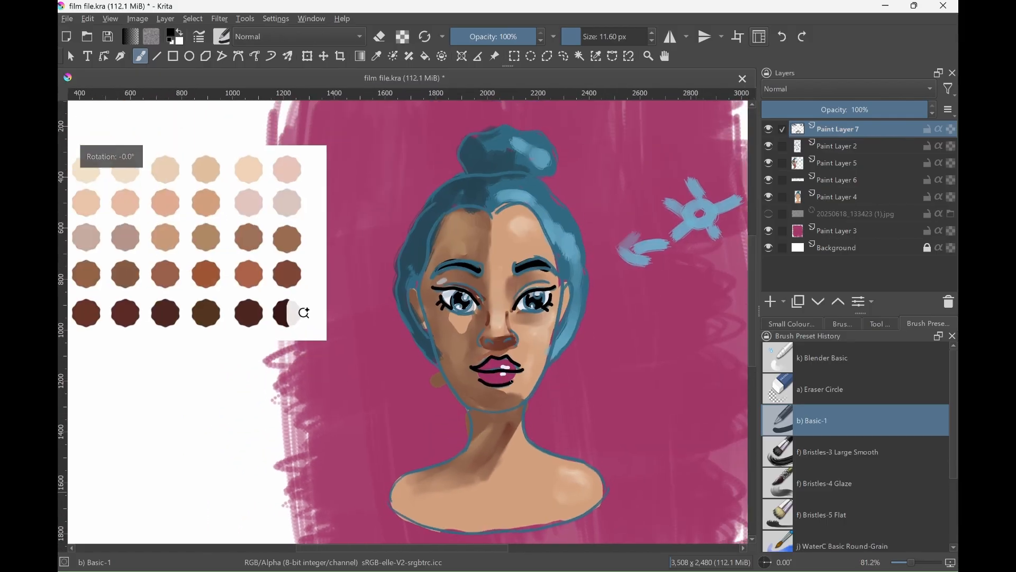
left_click_drag(418, 290, 429, 332)
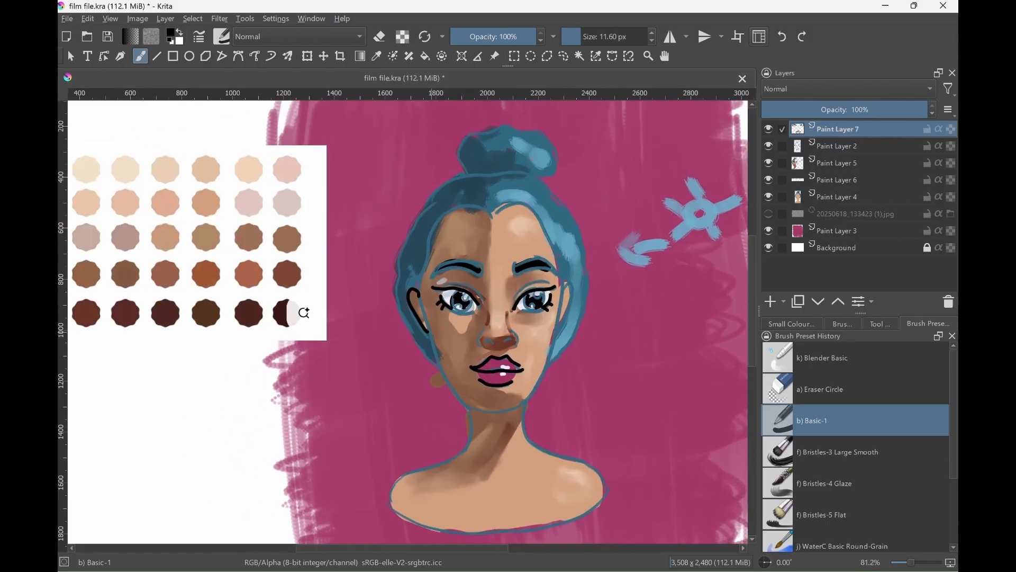
mouse_move(563, 289)
left_mouse_down()
mouse_move(561, 318)
mouse_move(529, 291)
mouse_move(515, 299)
mouse_move(542, 284)
left_mouse_up()
scroll(542, 286, "down", 3)
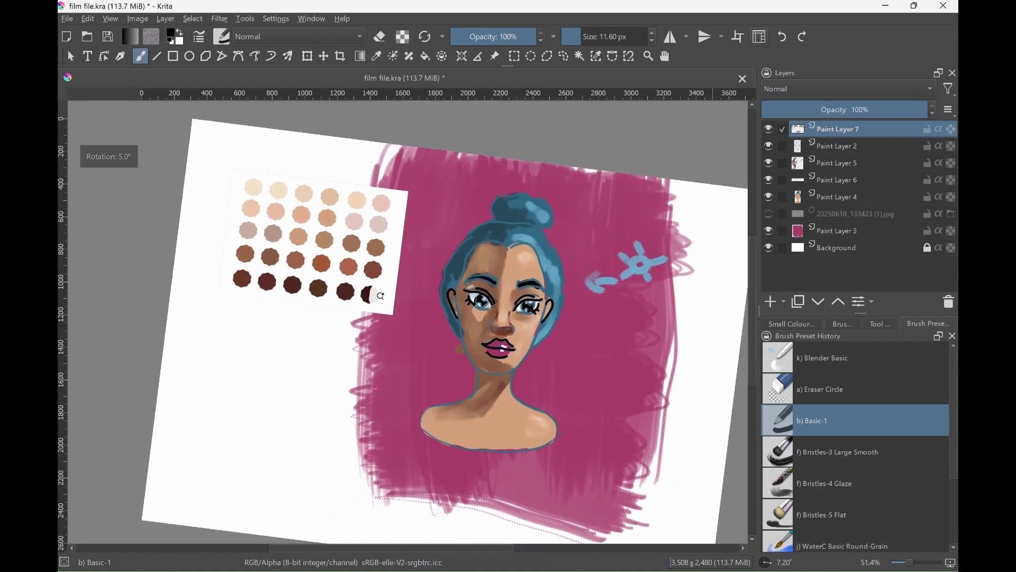
scroll(542, 287, "up", 1)
scroll(477, 296, "up", 1)
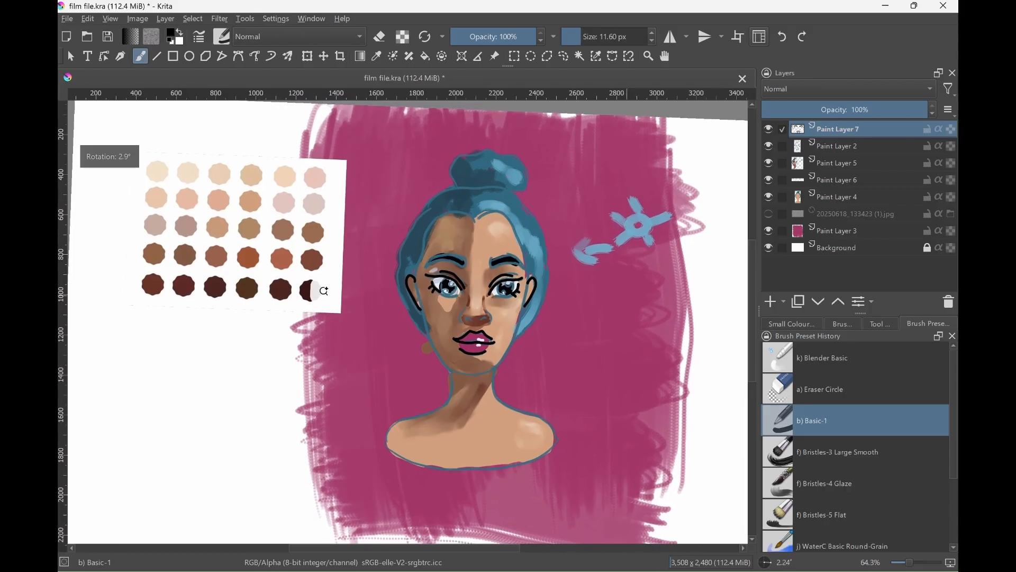